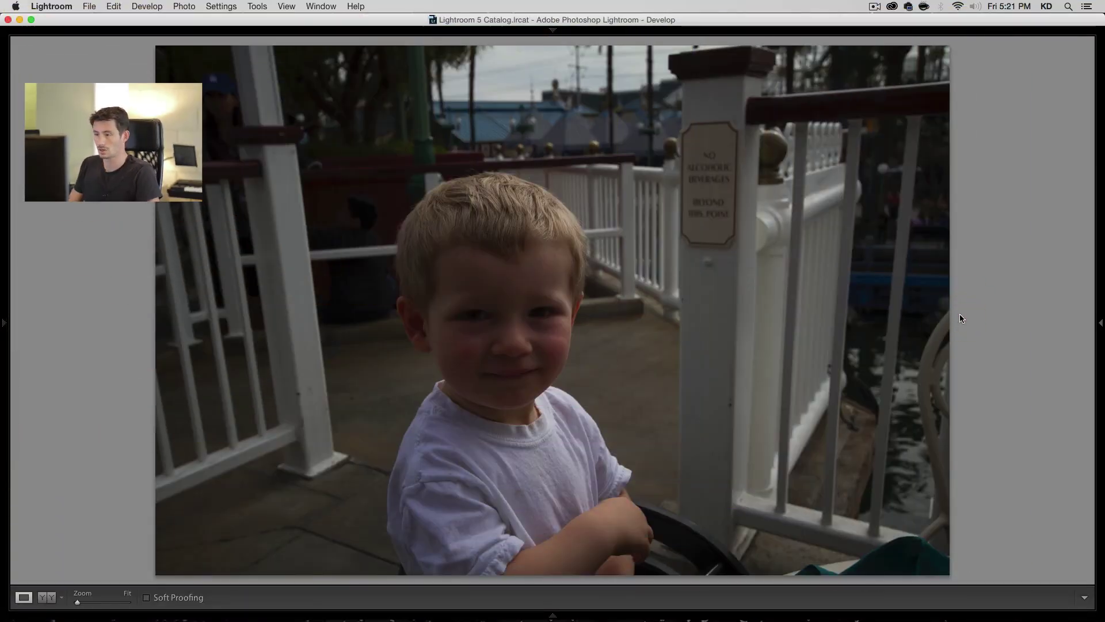
# - Look at the finished black-and-white version, then return to the original colour photo of the boy
pyautogui.press('Right')
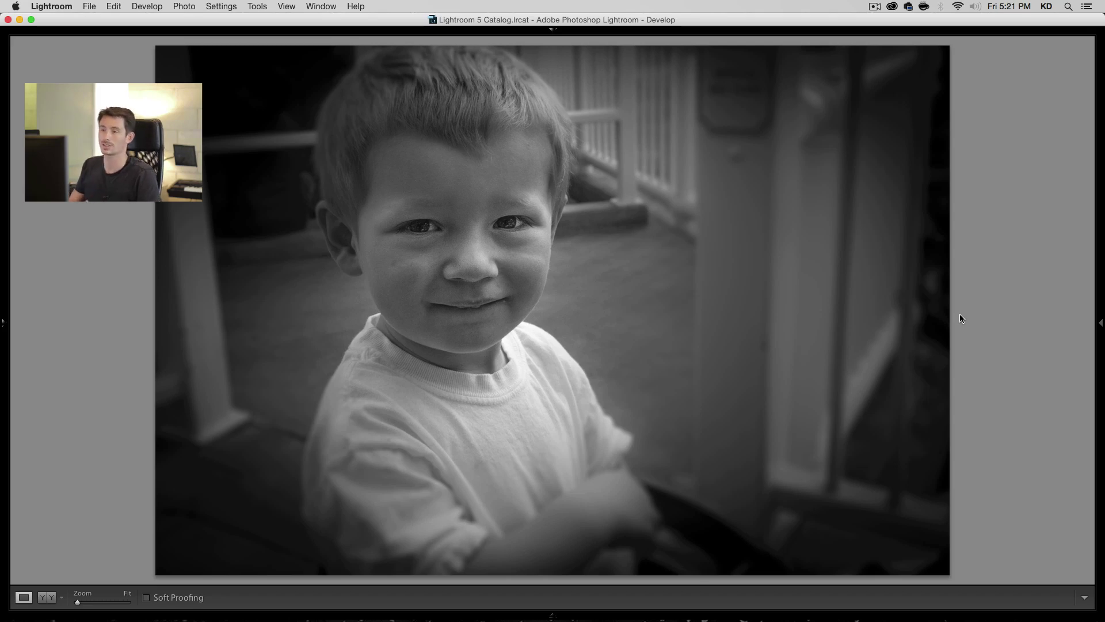
pyautogui.press('Left')
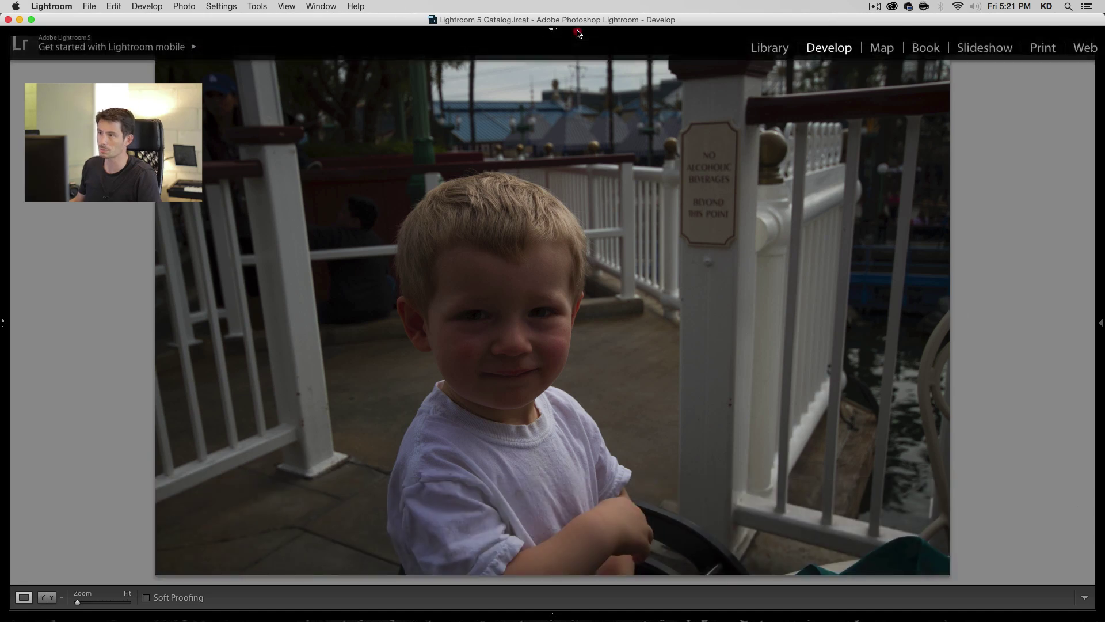
# - Show the module picker and the left and right side panels around the photo
pyautogui.click(575, 29)
pyautogui.click(6, 342)
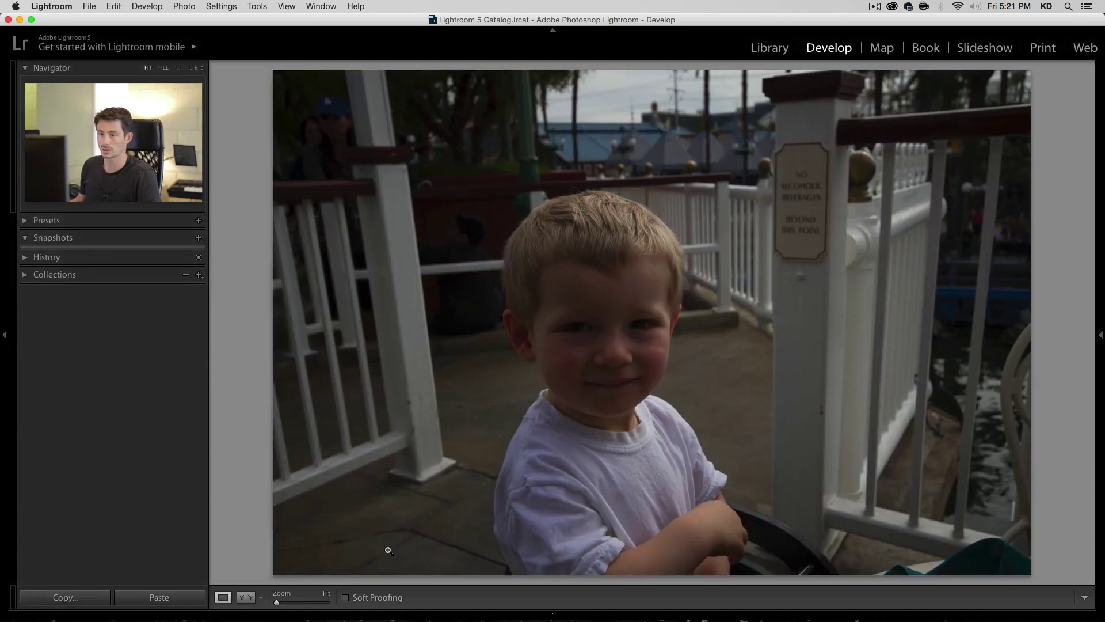
pyautogui.click(546, 610)
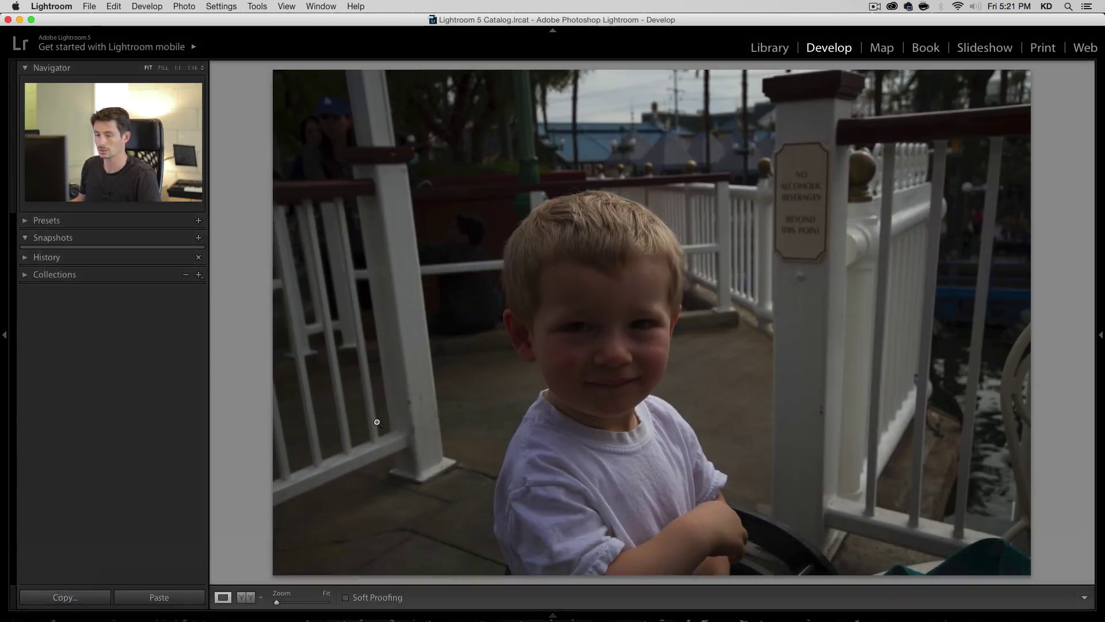
pyautogui.click(1096, 361)
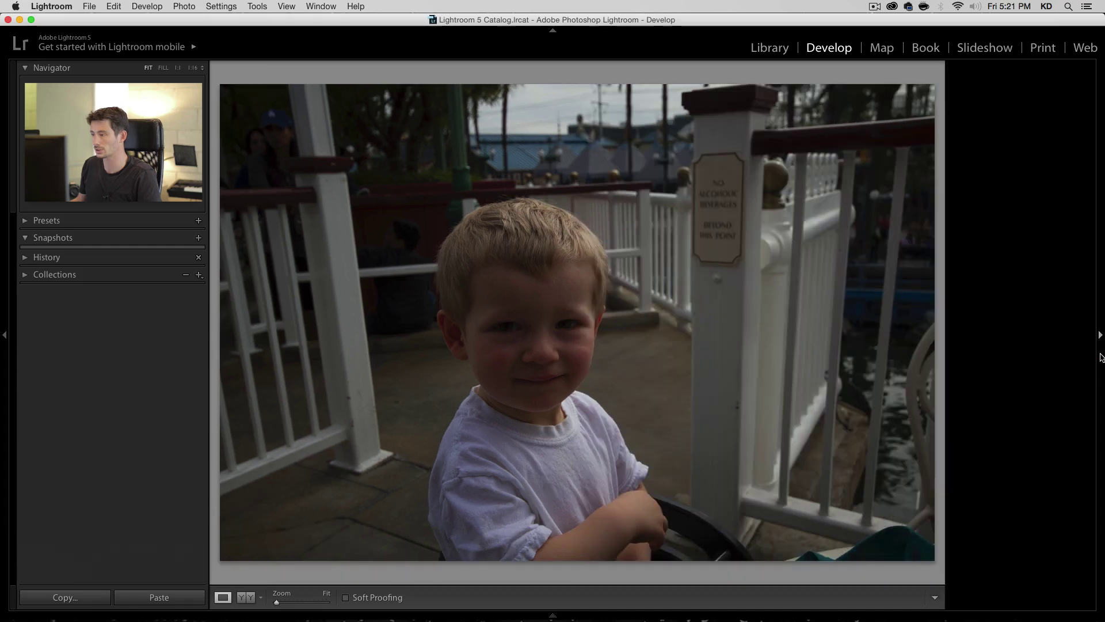
# - Show the toolbar and filmstrip, and create a virtual copy (Copy 3) of the colour photo
pyautogui.moveTo(549, 617)
pyautogui.press('t')
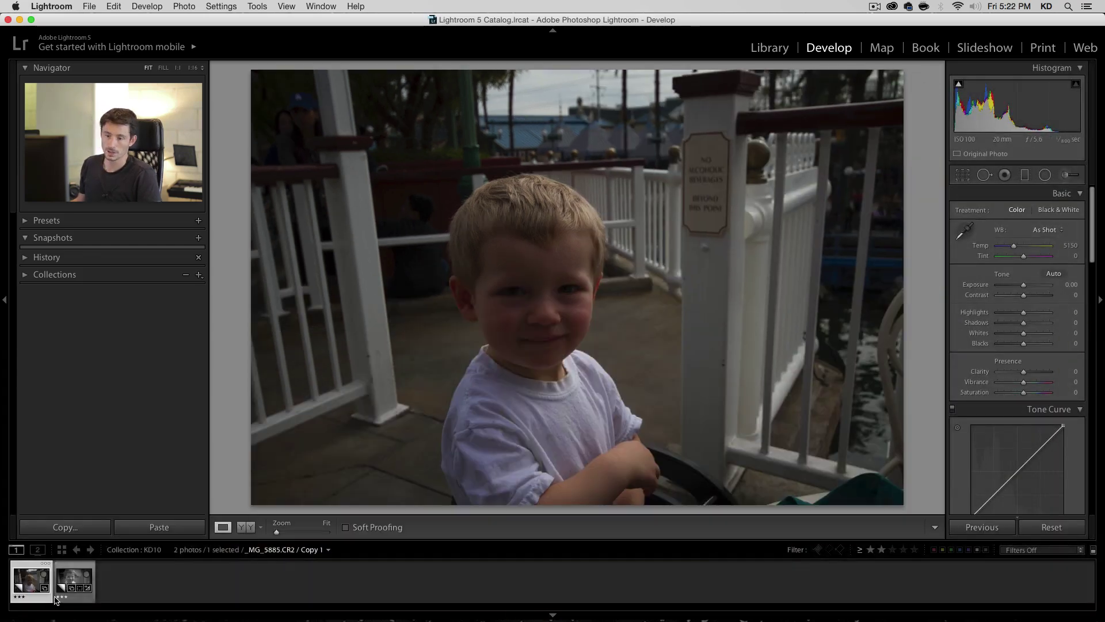
pyautogui.rightClick(33, 569)
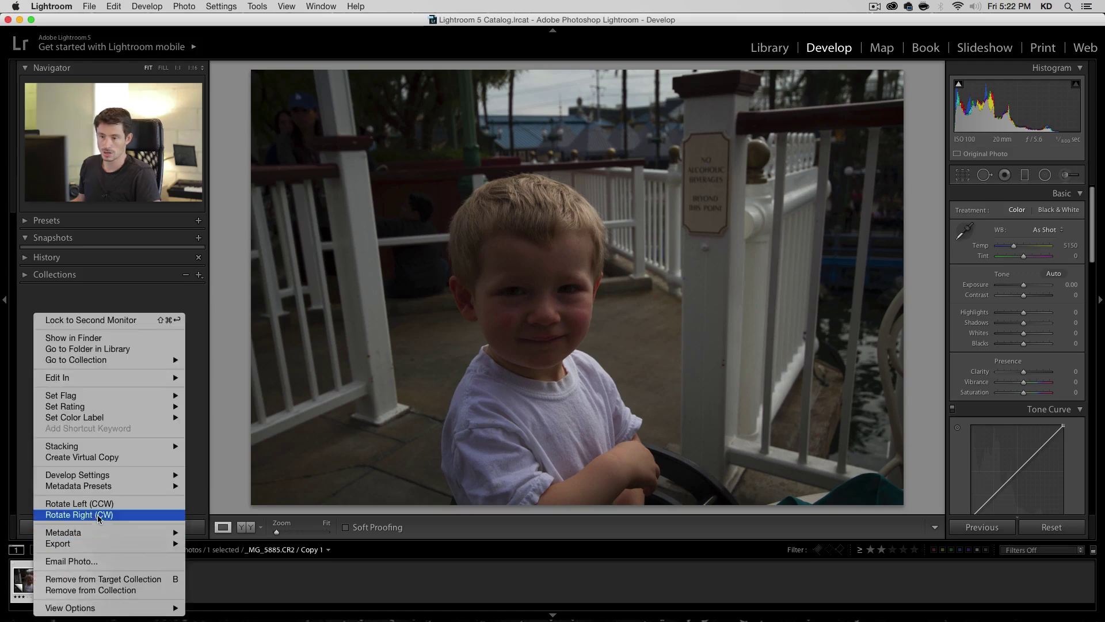
pyautogui.click(109, 464)
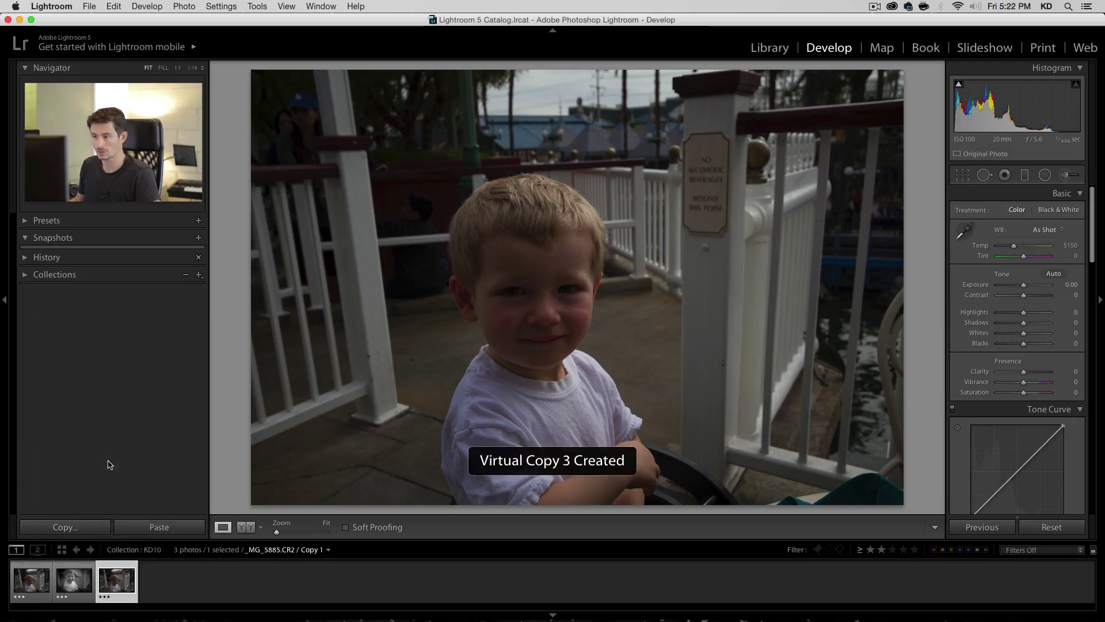
# - Draw a radial filter ellipse outward from the boy's face
pyautogui.click(1044, 175)
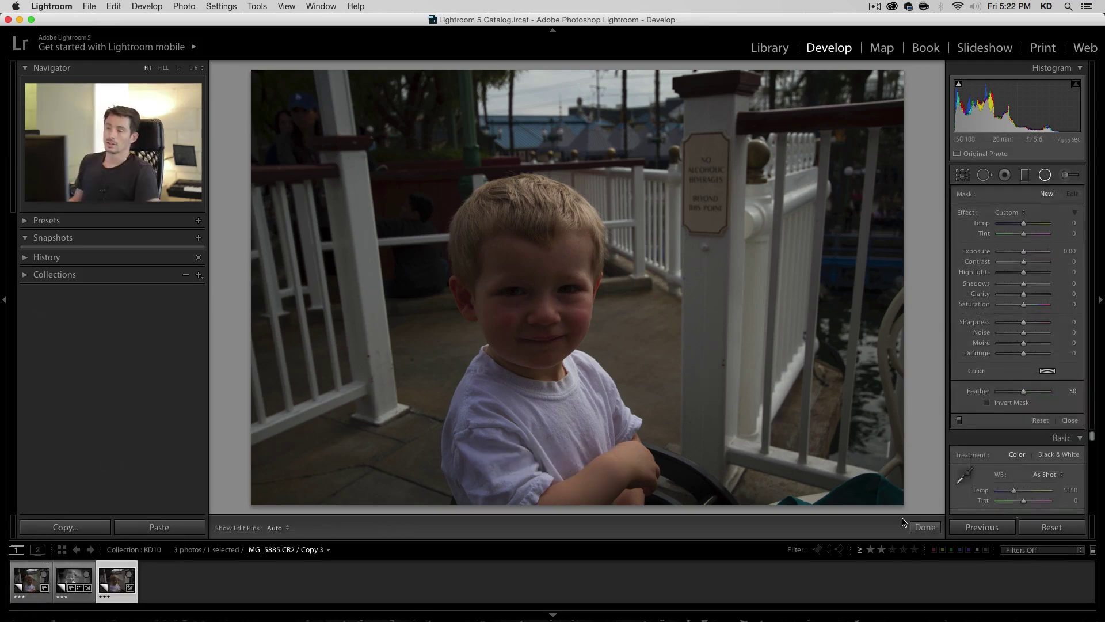
pyautogui.click(1043, 177)
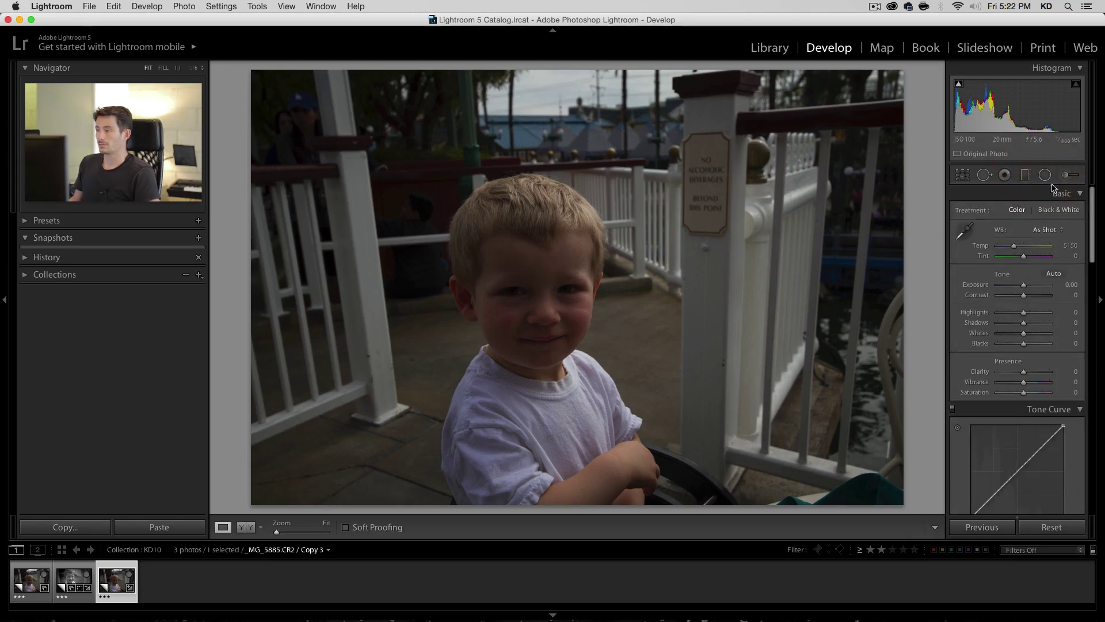
pyautogui.click(1043, 177)
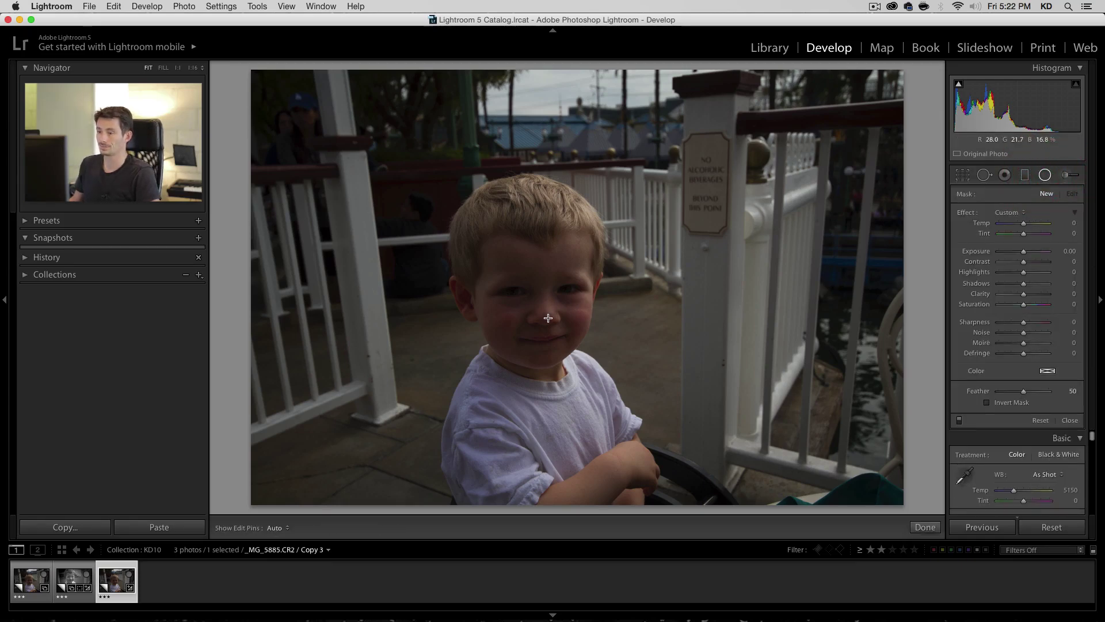
pyautogui.moveTo(547, 321); pyautogui.dragTo(337, 51)
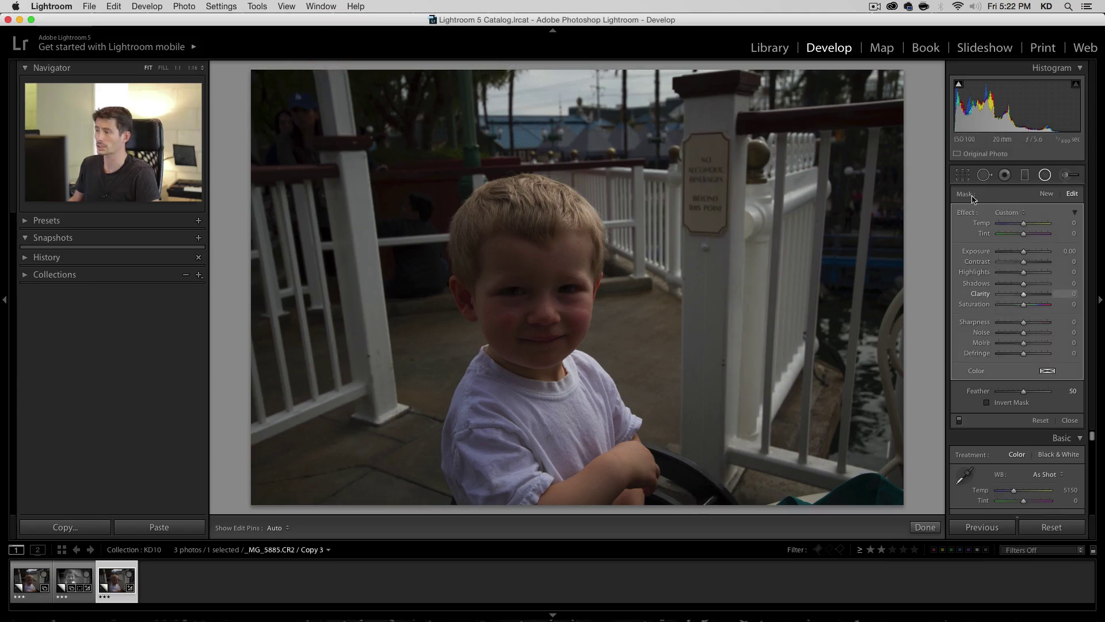
# - Set the Basic Treatment to Black & White and reselect the radial filter pin on the face
pyautogui.click(1045, 175)
pyautogui.click(1059, 210)
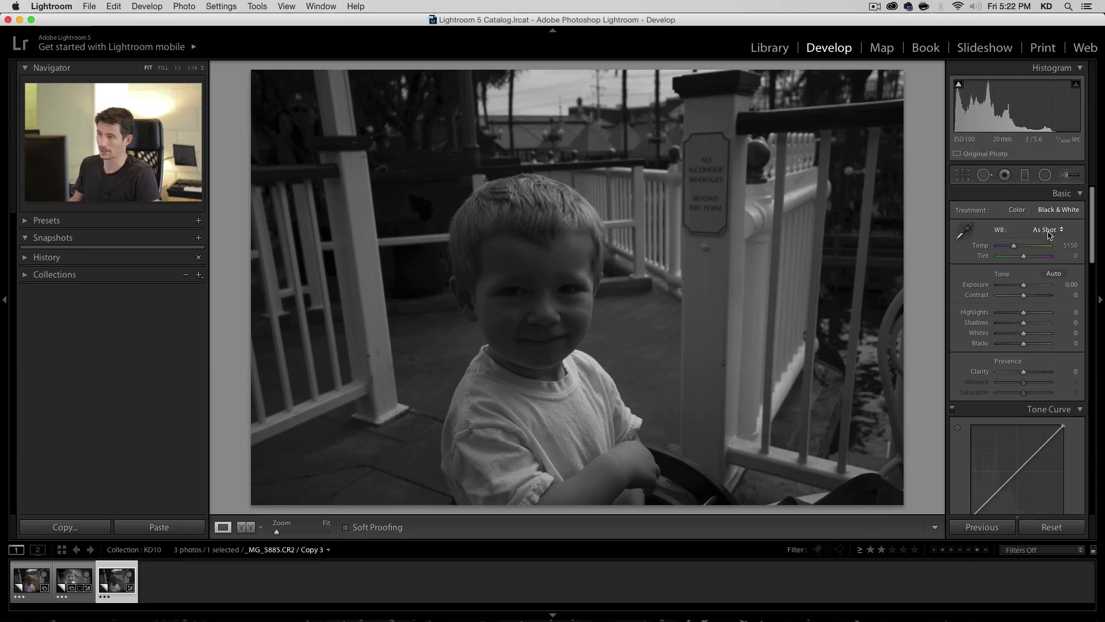
pyautogui.click(1045, 175)
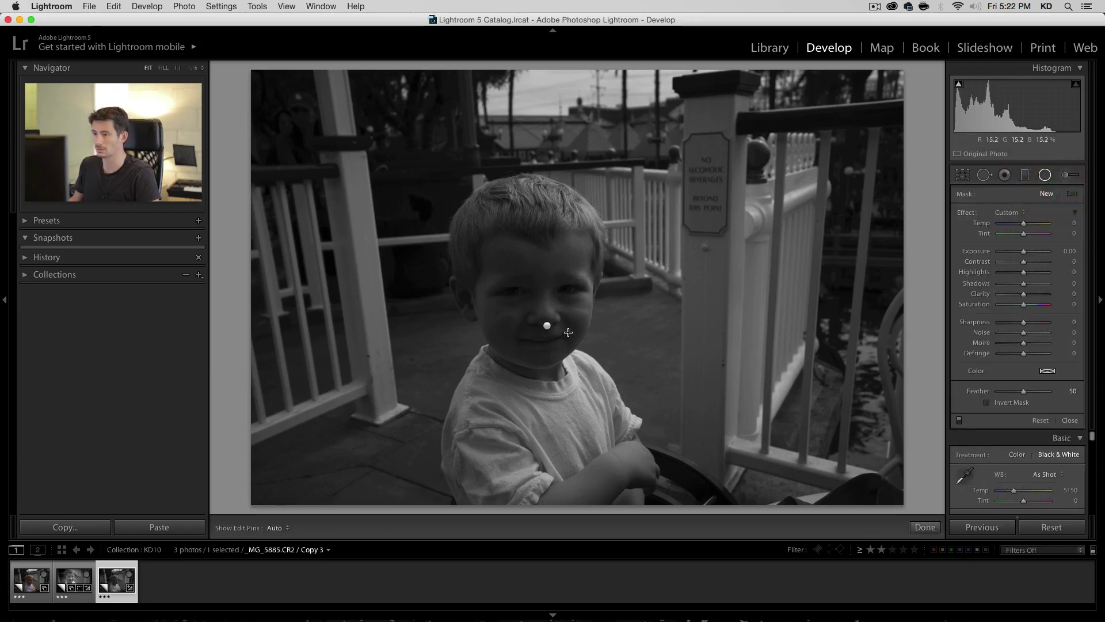
pyautogui.click(548, 326)
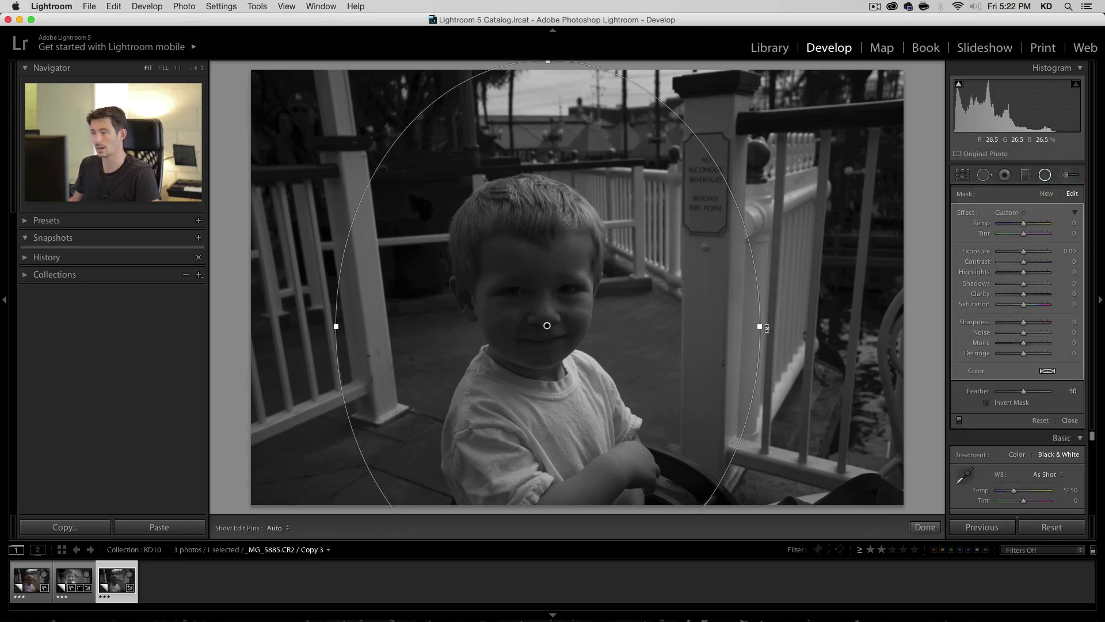
# - Give the radial filter Feather 86, Clarity -100 and Sharpness -100, resizing and recentring it on the face
pyautogui.moveTo(760, 326); pyautogui.dragTo(772, 323)
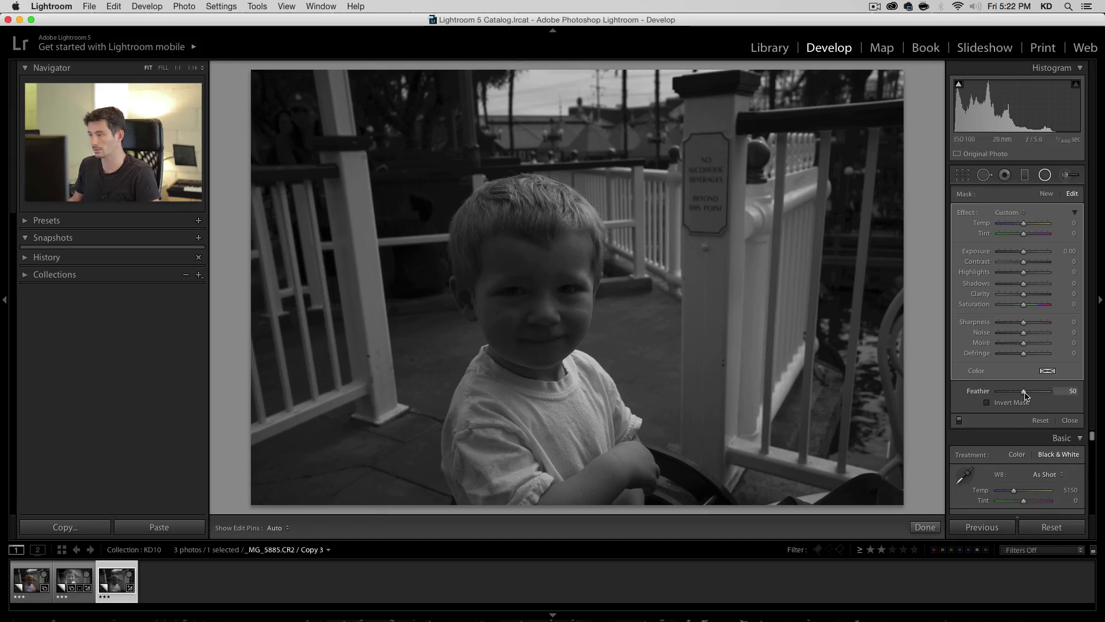
pyautogui.moveTo(1033, 394); pyautogui.dragTo(1034, 391)
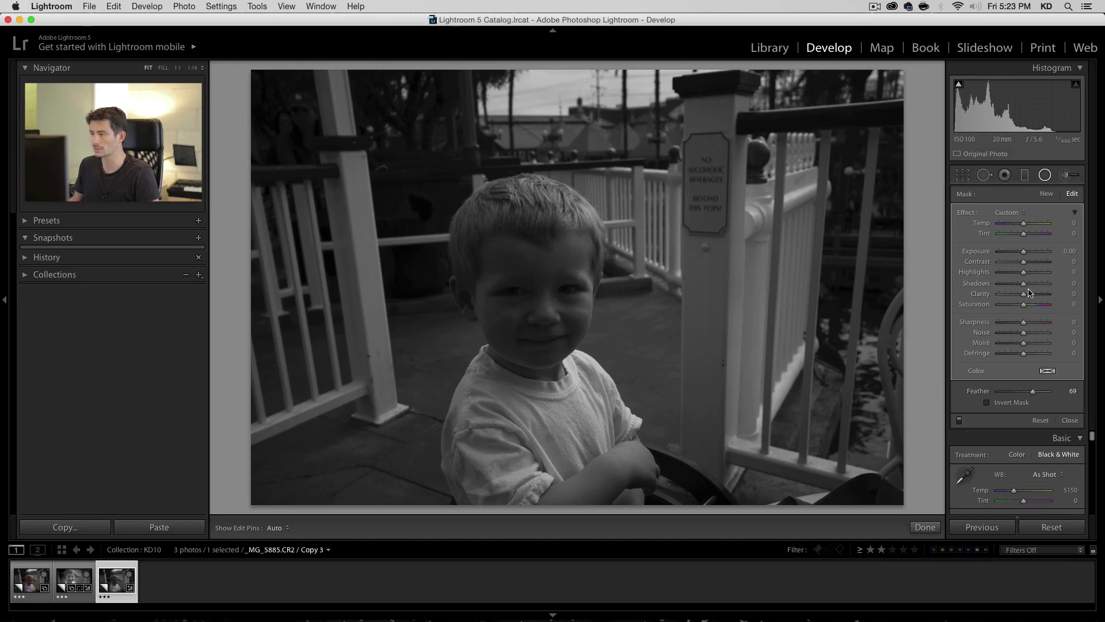
pyautogui.moveTo(1025, 293); pyautogui.dragTo(968, 309)
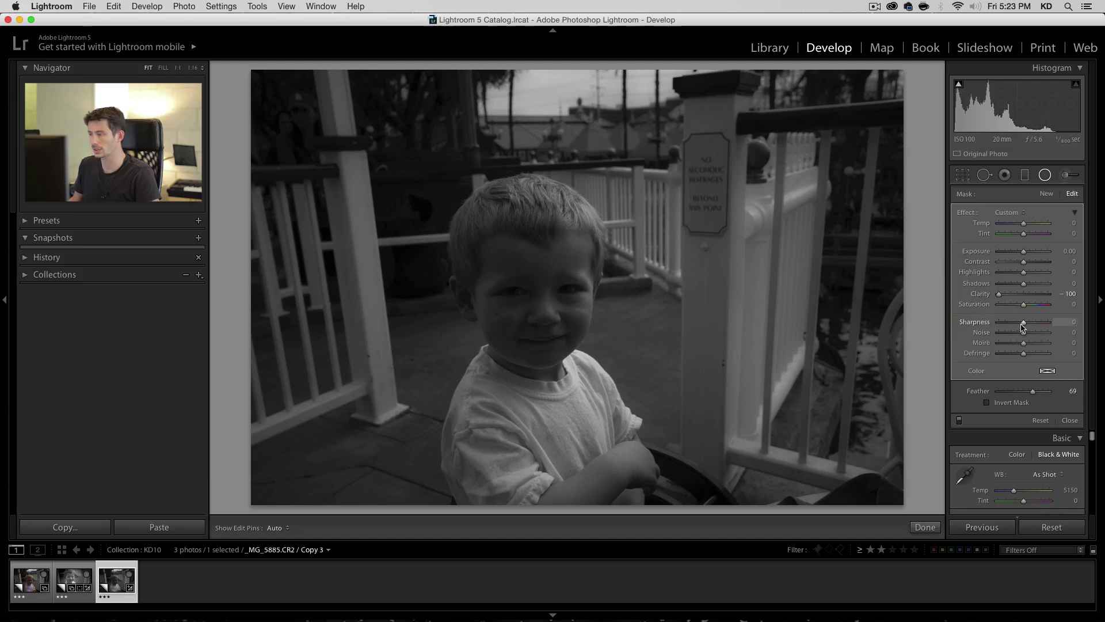
pyautogui.moveTo(1024, 322); pyautogui.dragTo(984, 325)
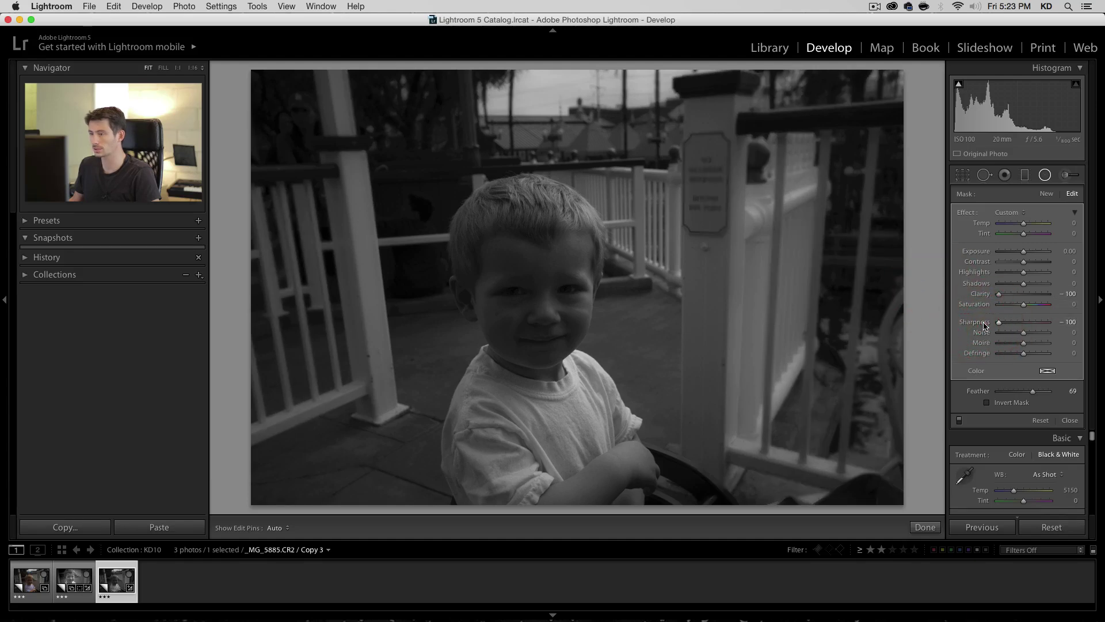
pyautogui.click(1033, 392)
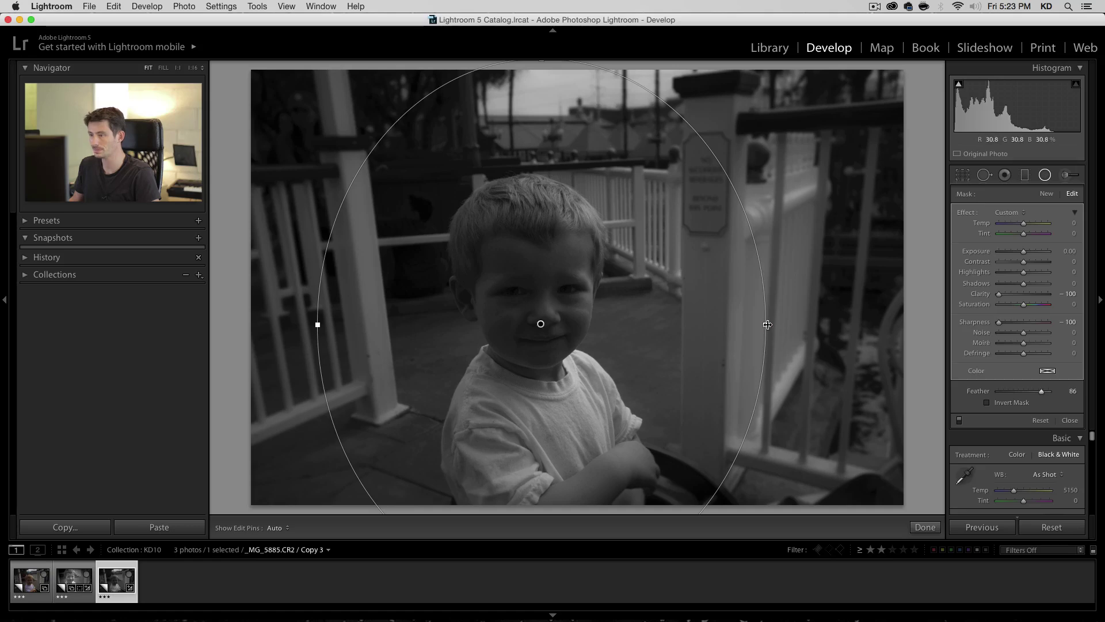
pyautogui.moveTo(765, 325); pyautogui.dragTo(755, 325)
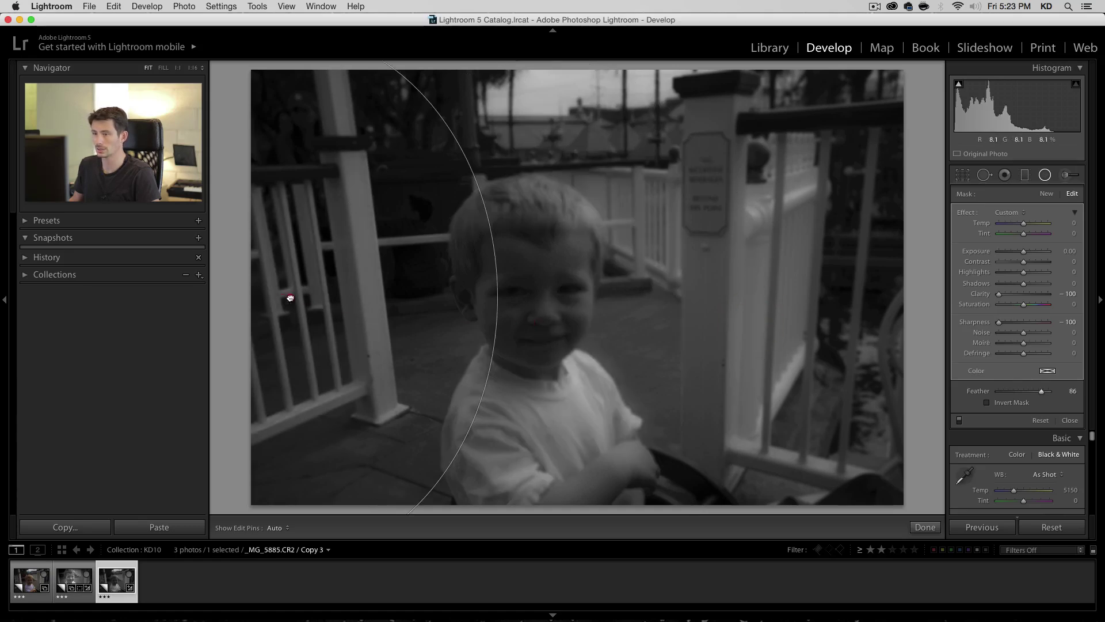
pyautogui.moveTo(290, 297); pyautogui.dragTo(522, 334)
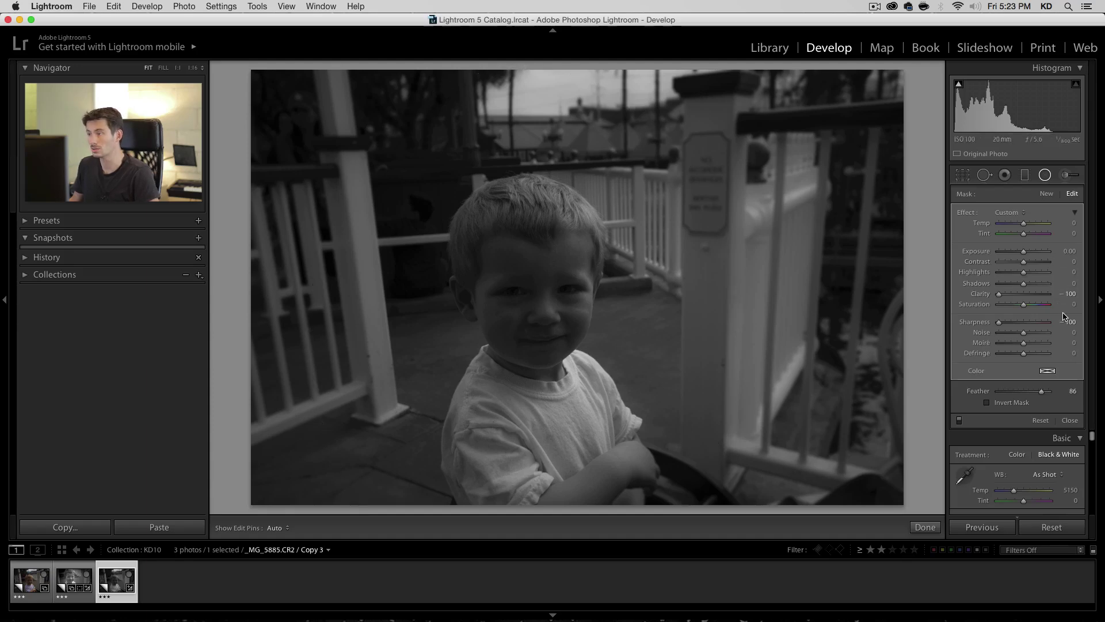
# - Duplicate the background-softening radial filter and nudge the copy slightly right
pyautogui.rightClick(523, 332)
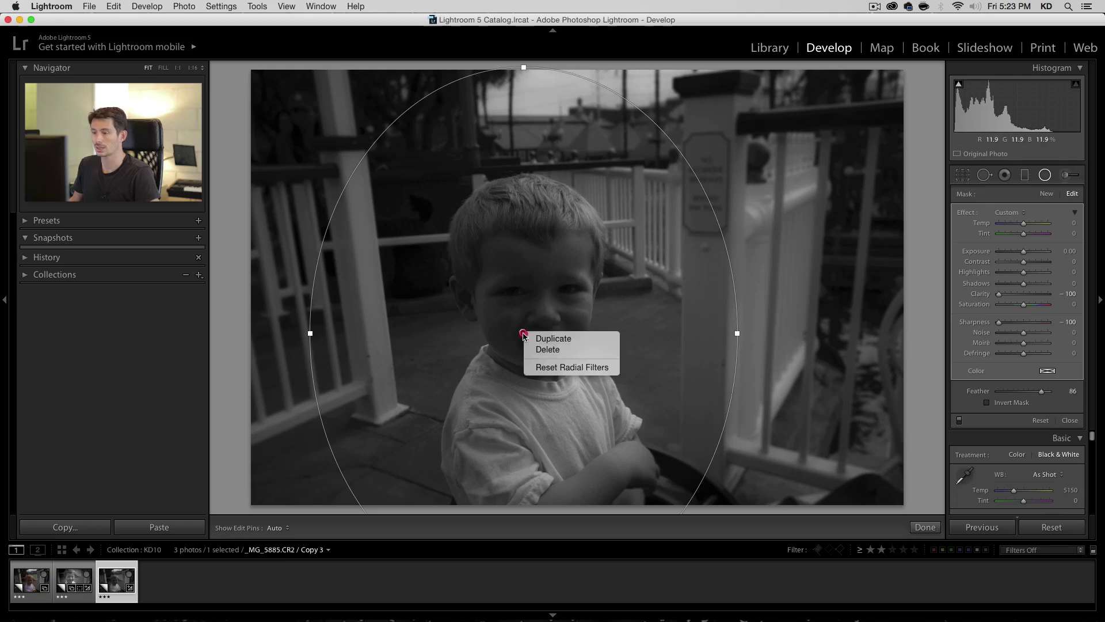
pyautogui.click(531, 337)
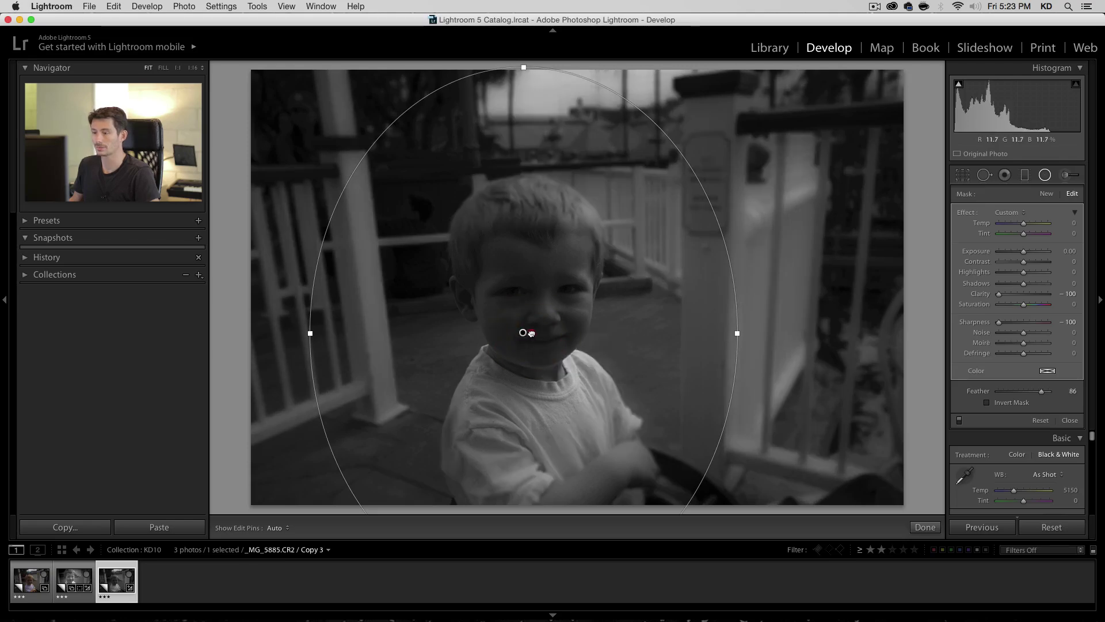
pyautogui.moveTo(531, 333); pyautogui.dragTo(533, 331)
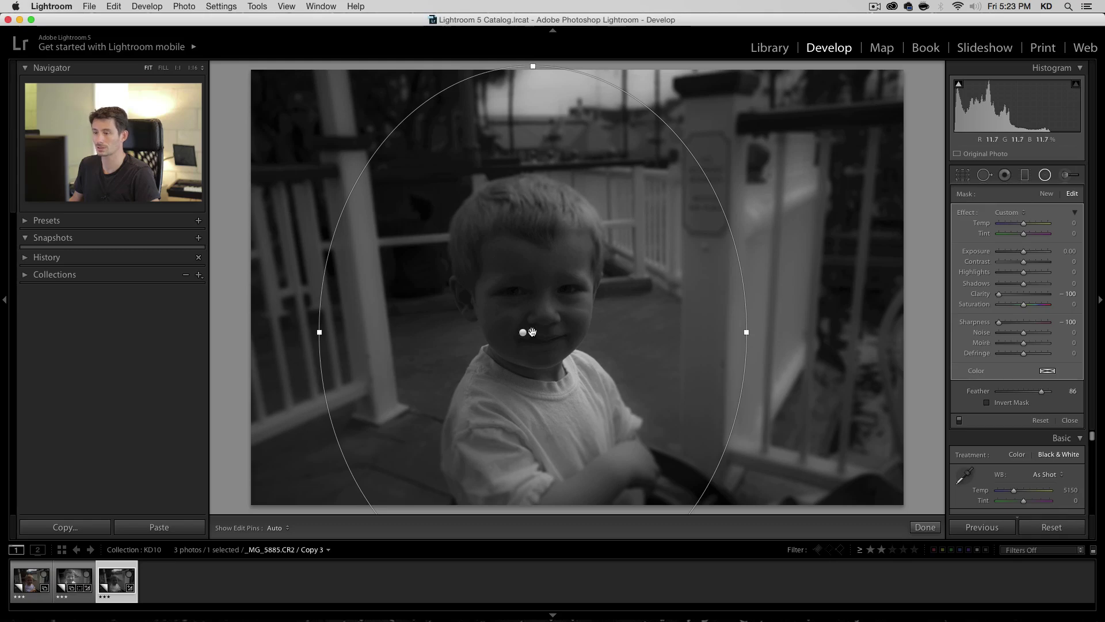
pyautogui.rightClick(532, 332)
pyautogui.click(544, 336)
pyautogui.moveTo(542, 332); pyautogui.dragTo(546, 332)
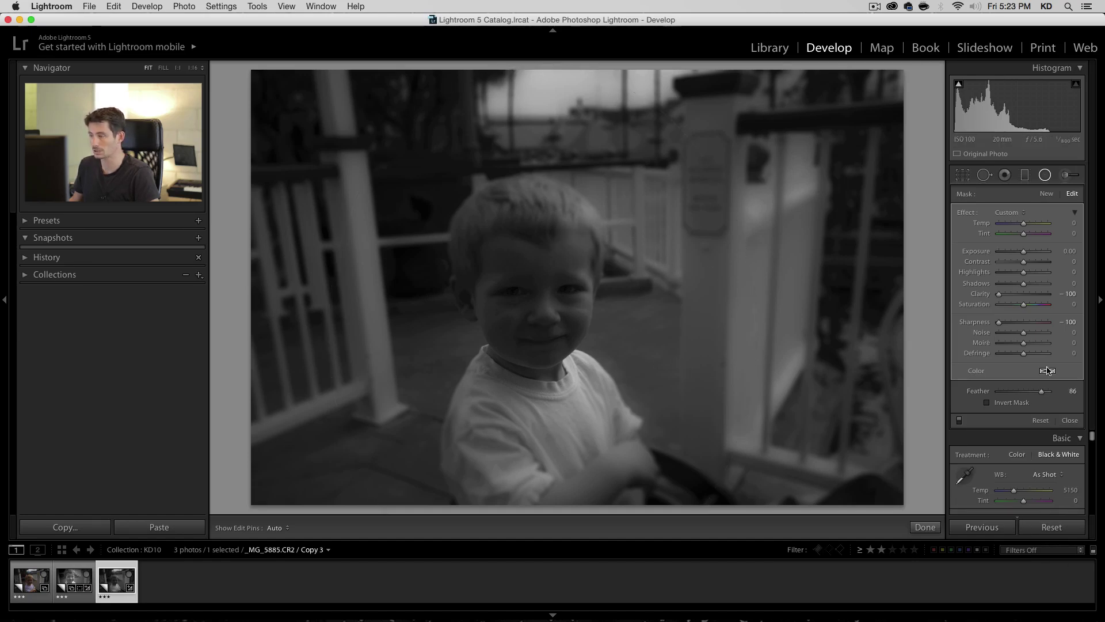
# - Lower the duplicate's Feather to about 65, then select the other radial filter
pyautogui.moveTo(1040, 392); pyautogui.dragTo(1032, 393)
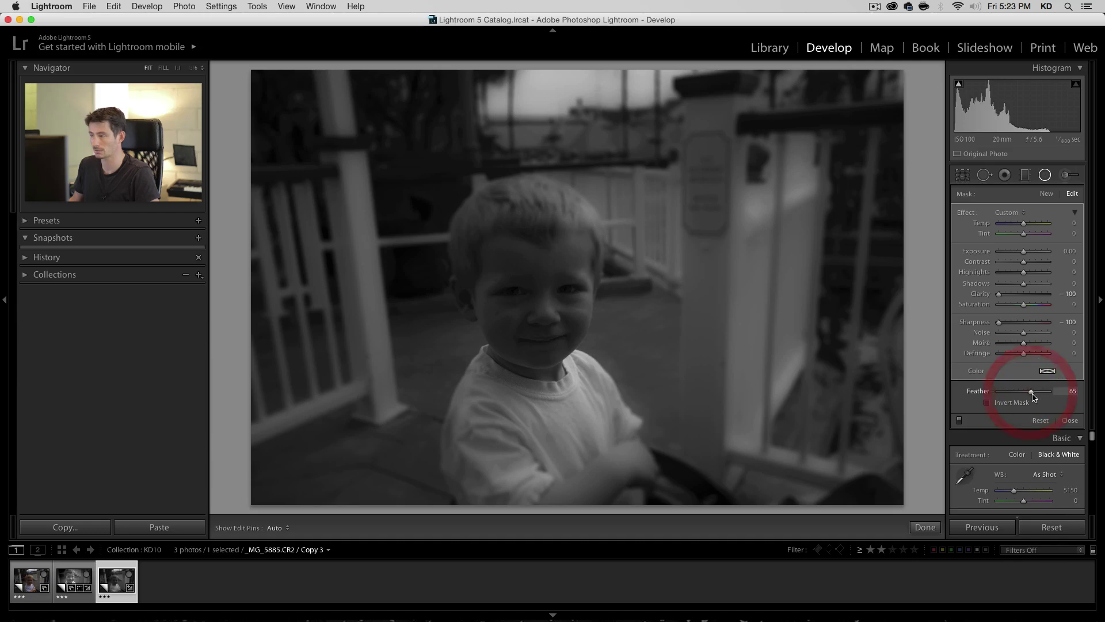
pyautogui.press('super+z')
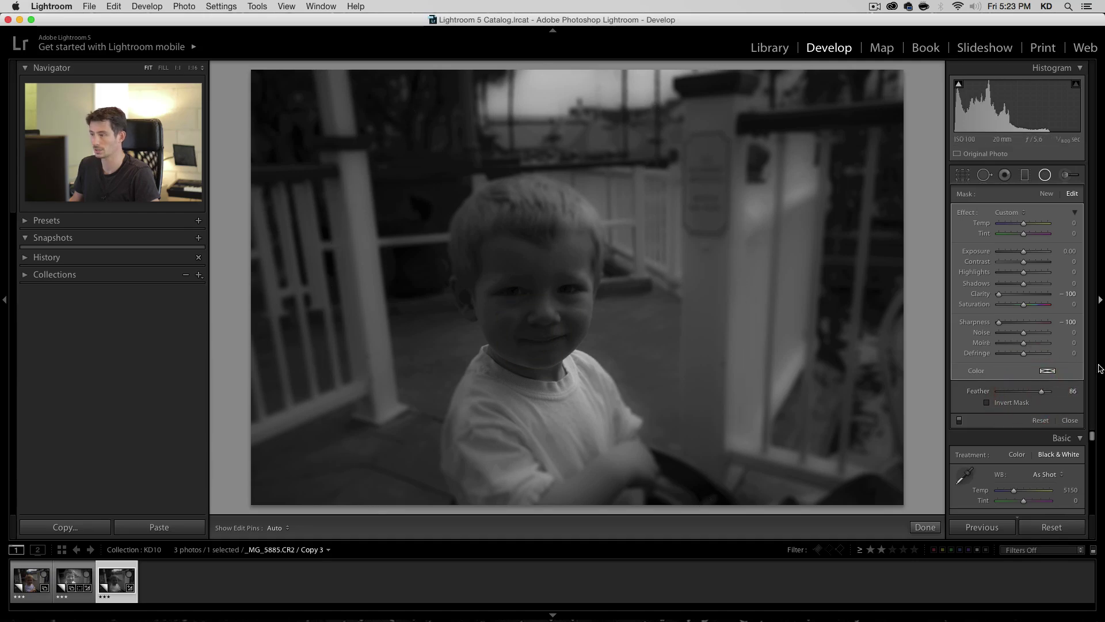
pyautogui.moveTo(1036, 392); pyautogui.dragTo(1030, 392)
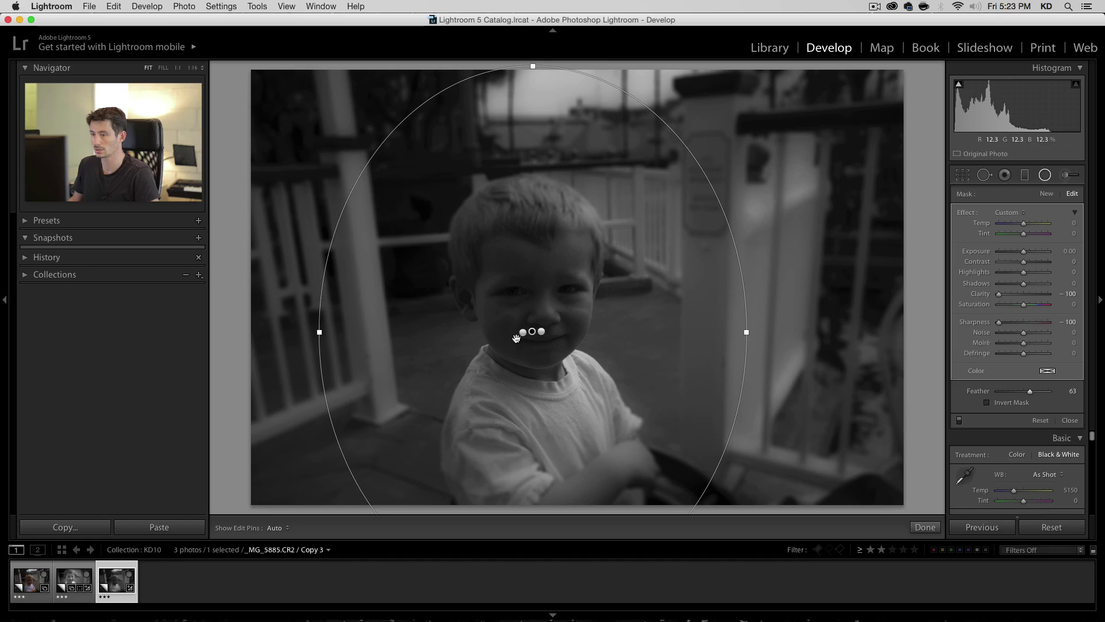
pyautogui.click(533, 331)
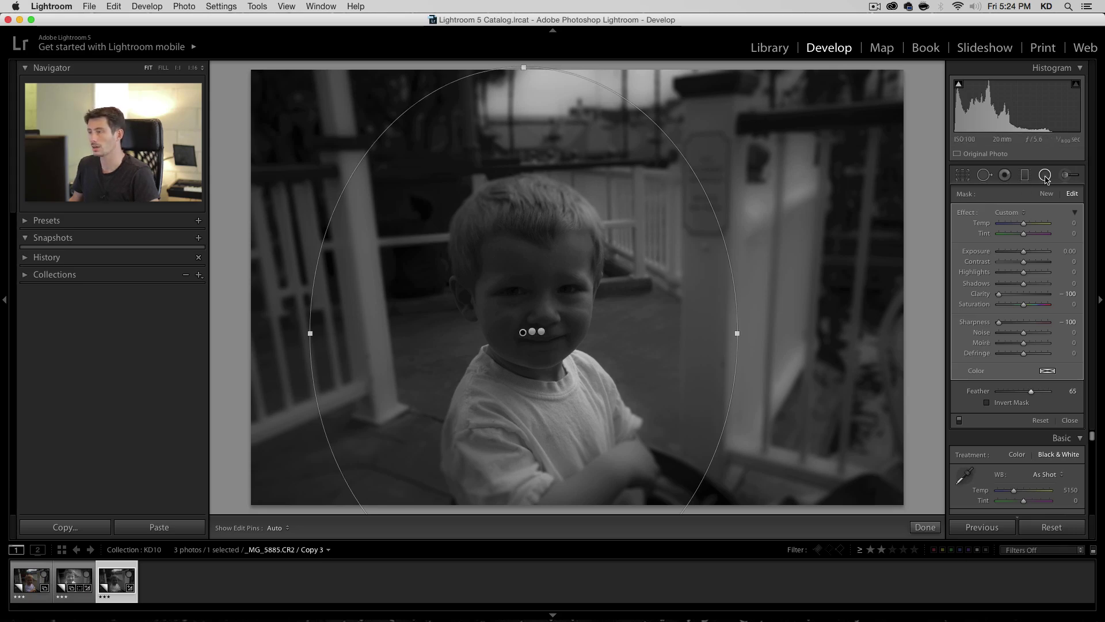
# - Draw a new radial filter centred on the boy's face and invert its mask
pyautogui.hotkey('shift', 'm')
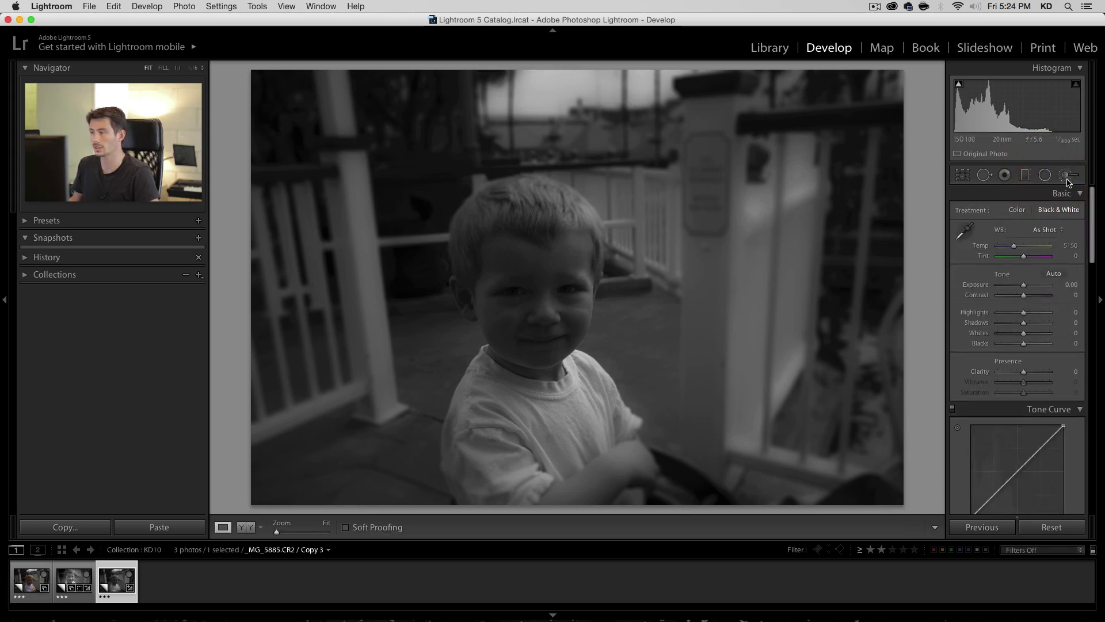
pyautogui.click(1044, 175)
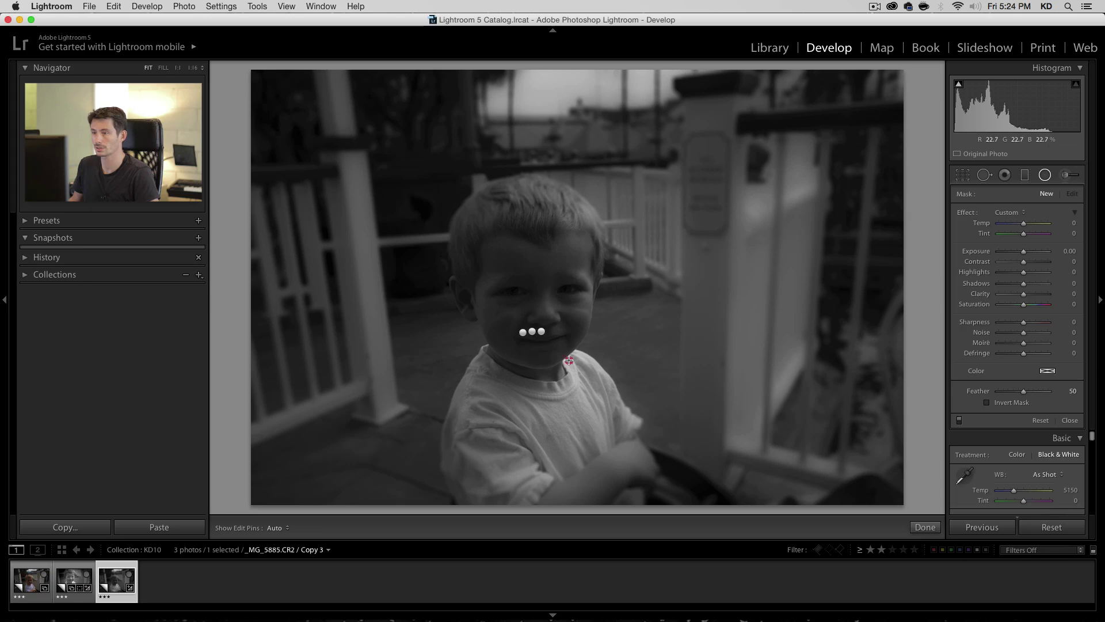
pyautogui.moveTo(478, 200); pyautogui.dragTo(633, 410)
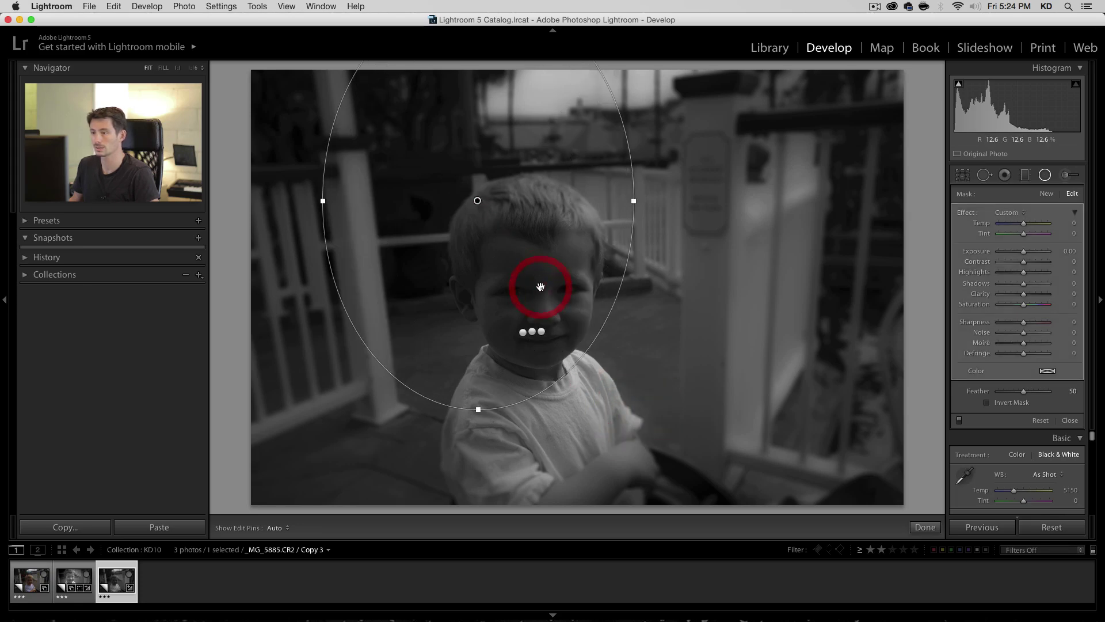
pyautogui.moveTo(540, 287); pyautogui.dragTo(540, 287)
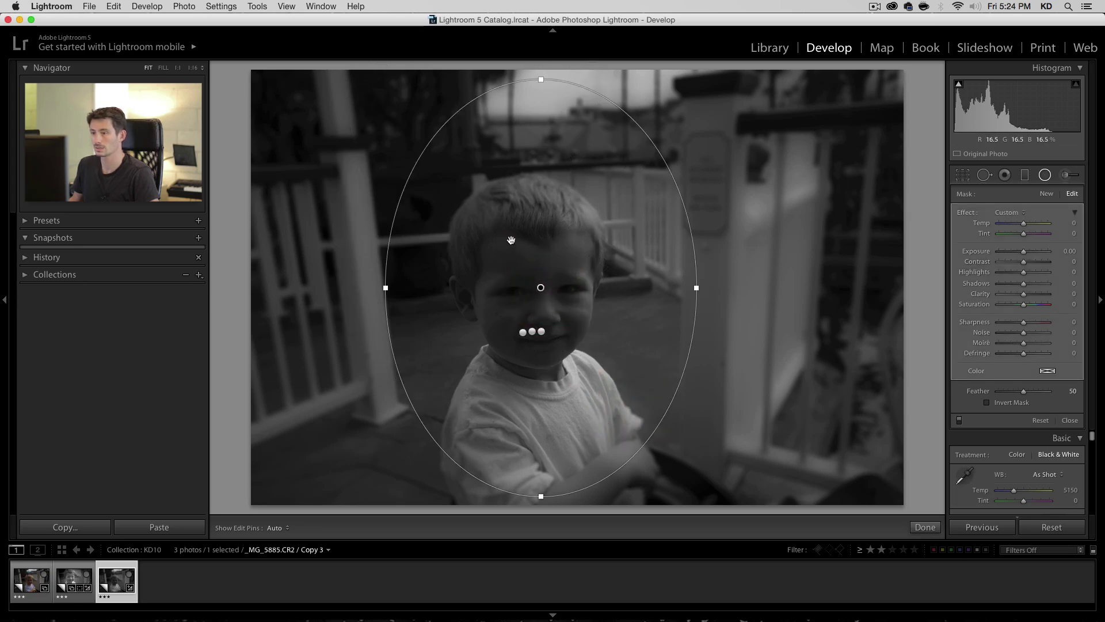
pyautogui.click(1013, 402)
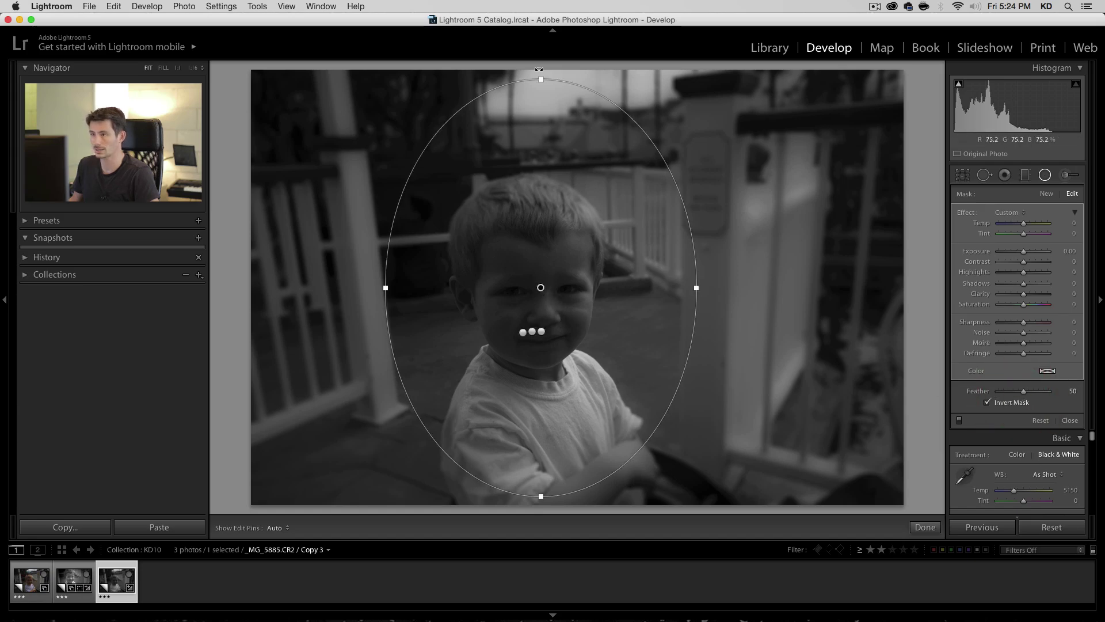
# - Fit the oval to the face and tune it: Exposure 0.52, lower Highlights, Shadows 72, Clarity 27, Sharpness 44
pyautogui.moveTo(541, 90); pyautogui.dragTo(541, 121)
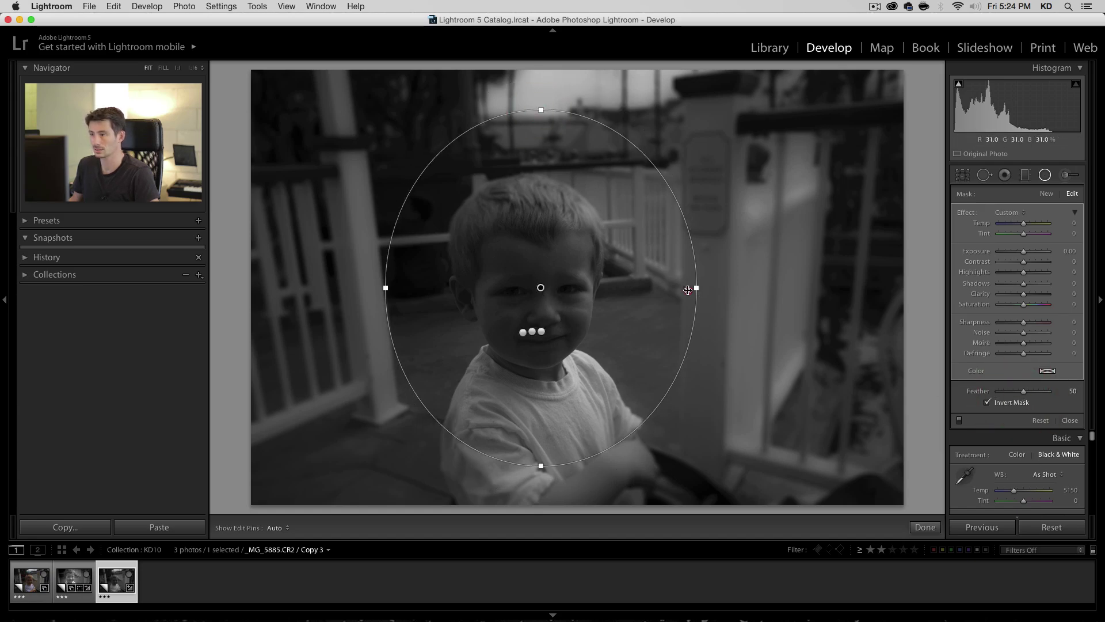
pyautogui.moveTo(659, 292); pyautogui.dragTo(656, 289)
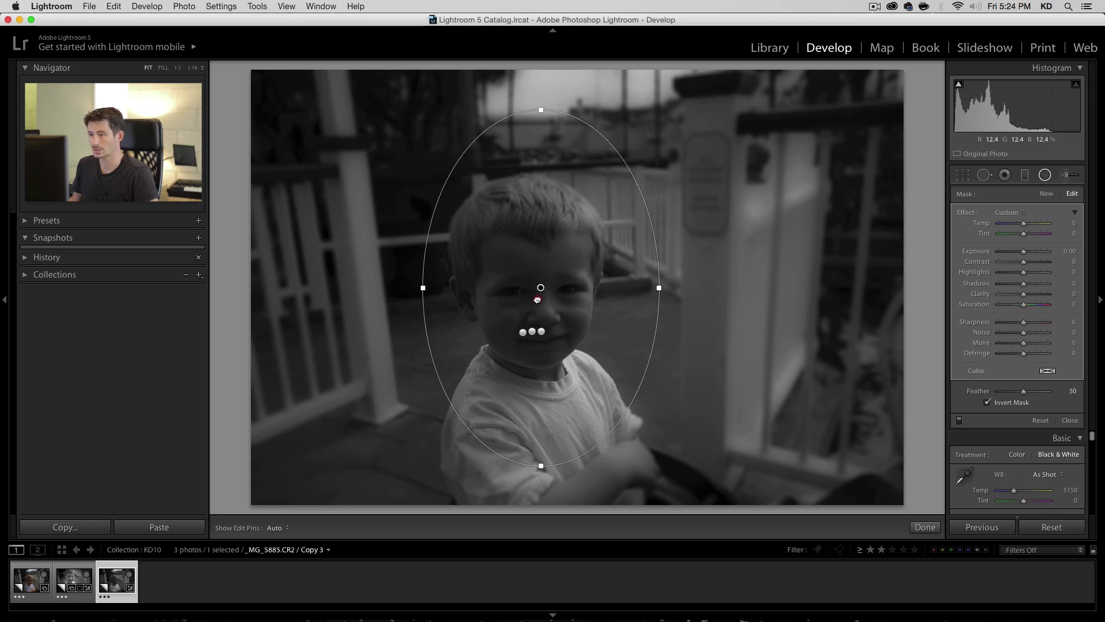
pyautogui.moveTo(540, 287); pyautogui.dragTo(537, 299)
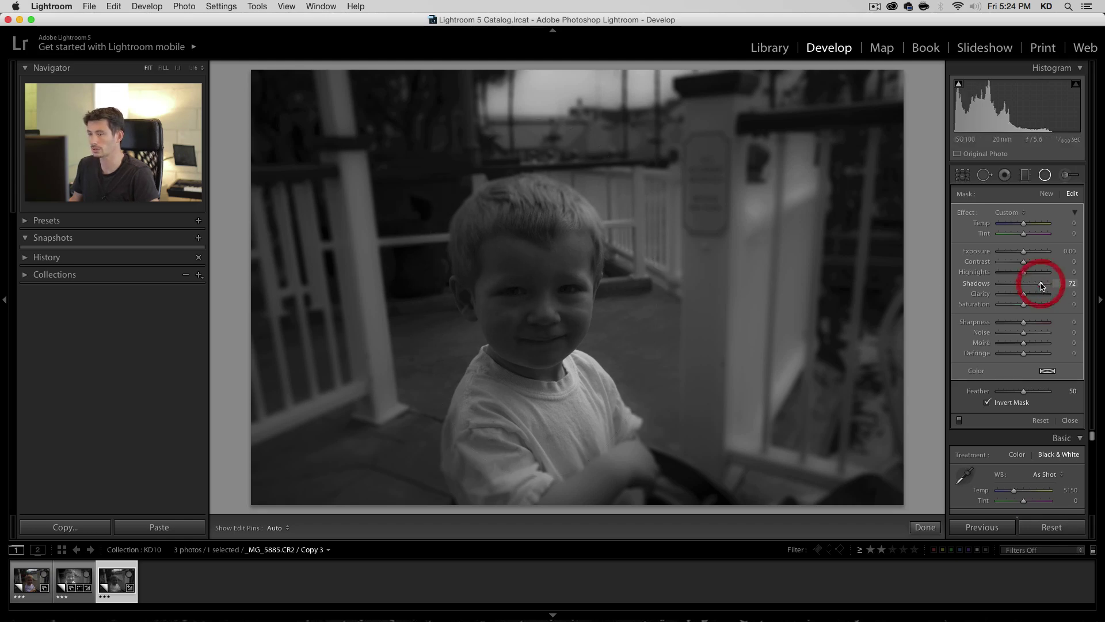
pyautogui.moveTo(1023, 272); pyautogui.dragTo(1026, 256)
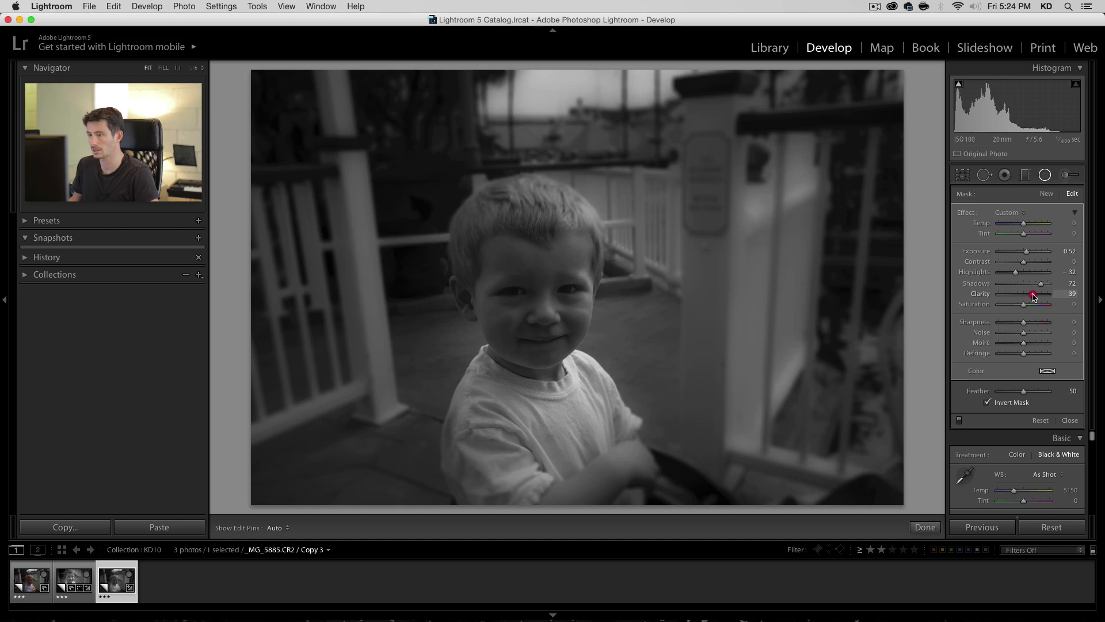
pyautogui.moveTo(1033, 297); pyautogui.dragTo(1033, 324)
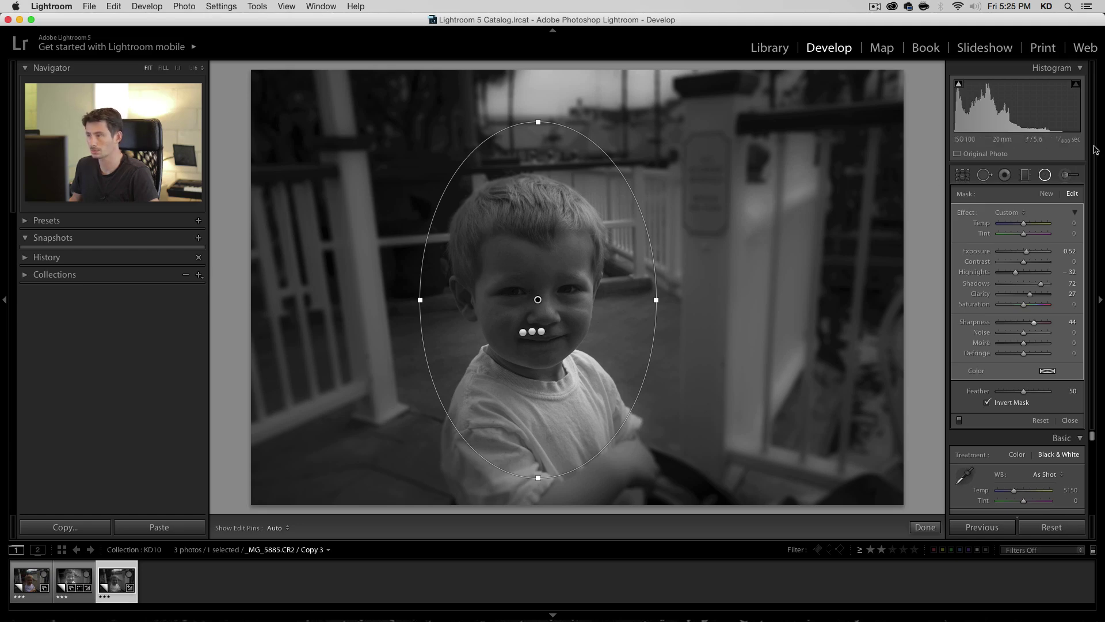
# - Draw a new radial filter over the head, then delete it as misplaced
pyautogui.click(1048, 196)
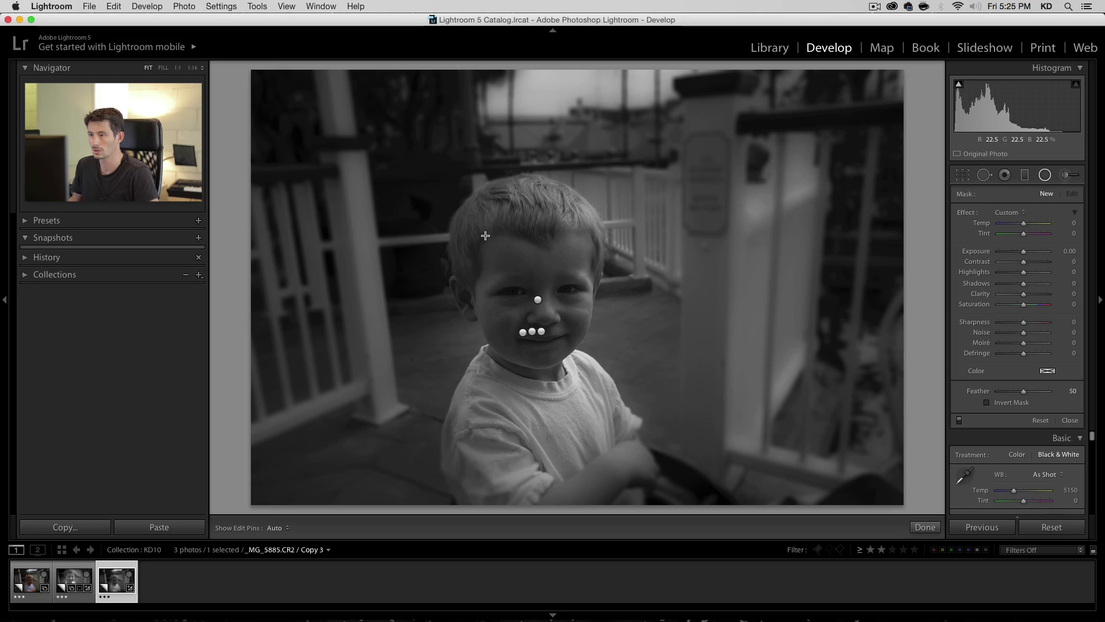
pyautogui.moveTo(484, 233); pyautogui.dragTo(563, 324)
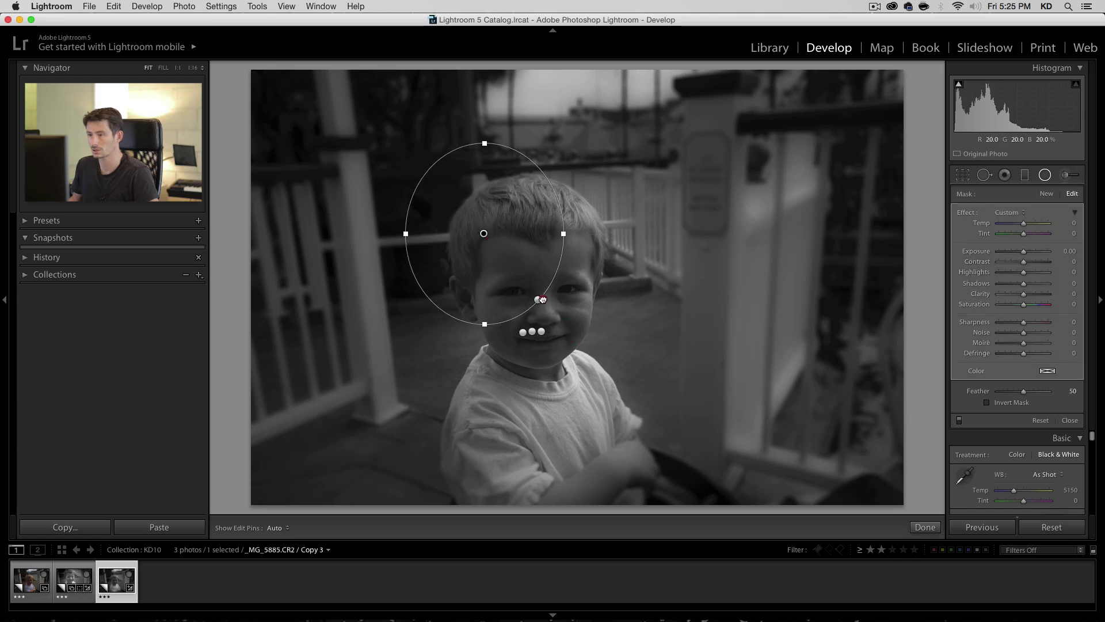
pyautogui.press('Delete')
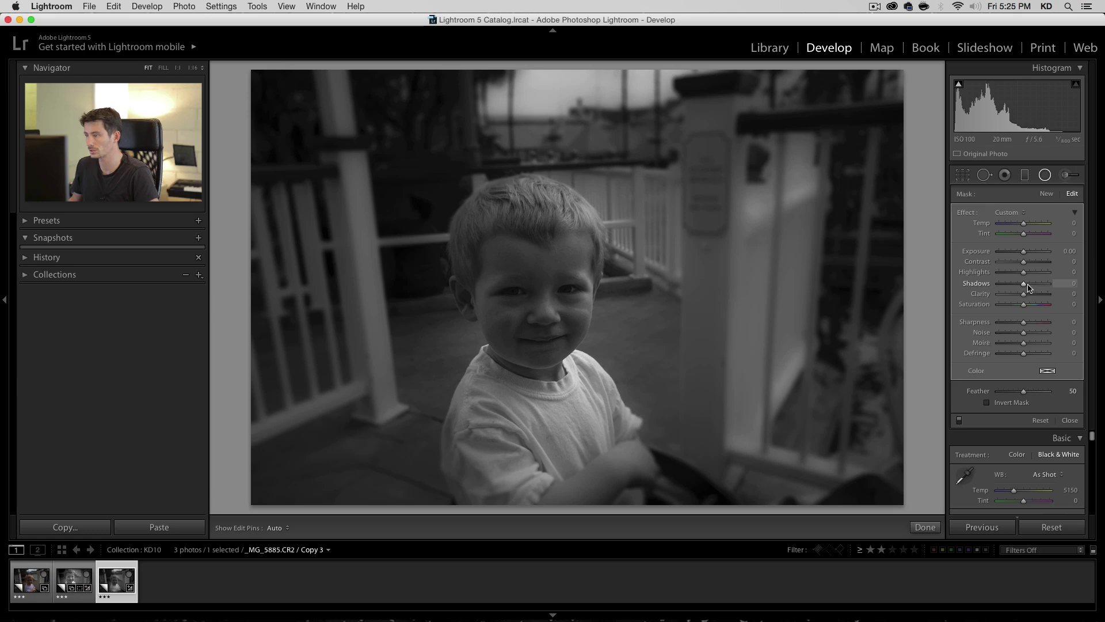
# - Set the face filter's Shadows to 67, Clarity to 14 and Sharpness to 10
pyautogui.click(1031, 284)
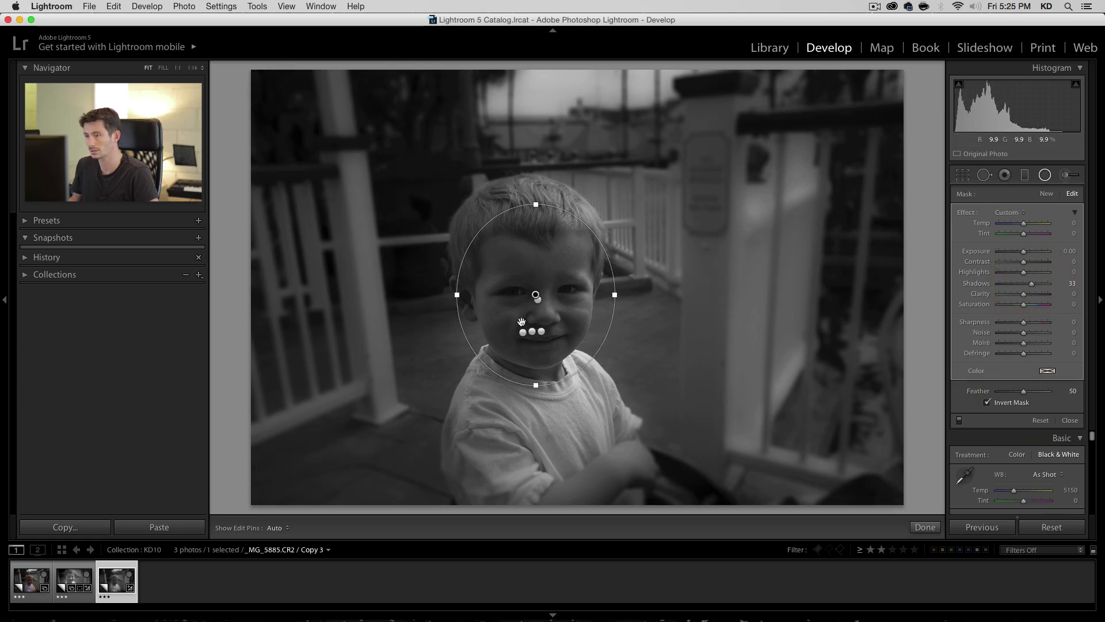
pyautogui.click(1041, 283)
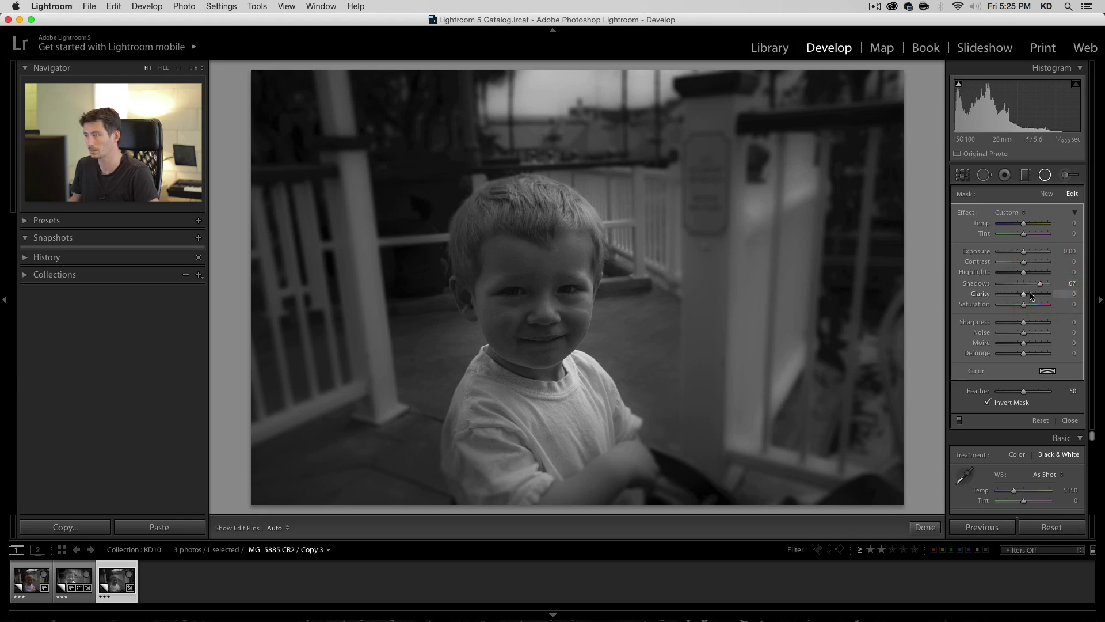
pyautogui.click(1028, 296)
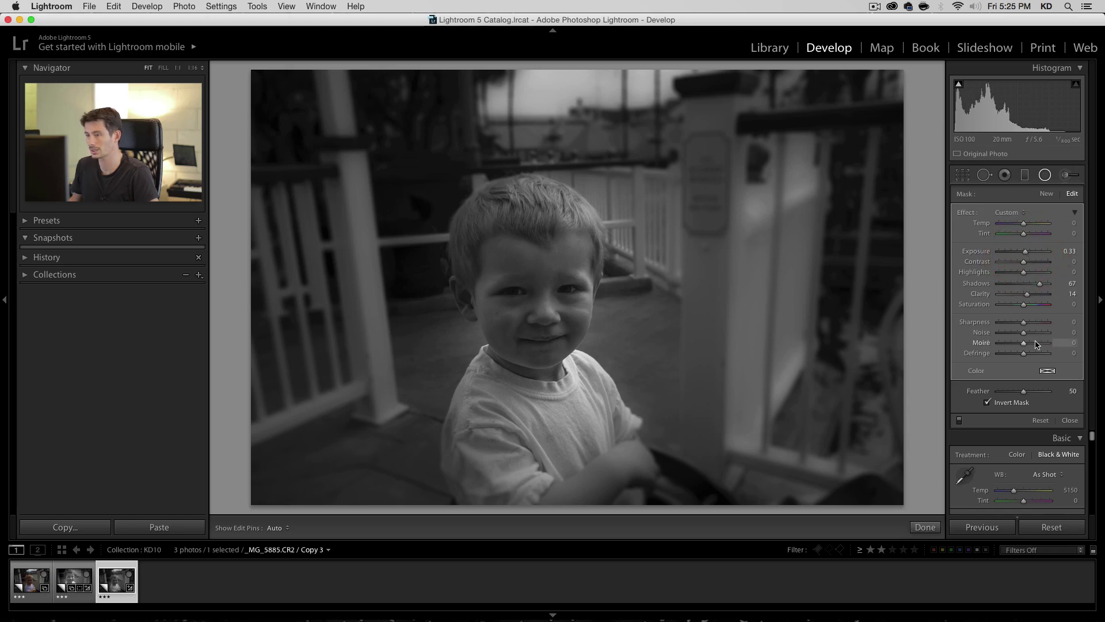
pyautogui.click(1026, 323)
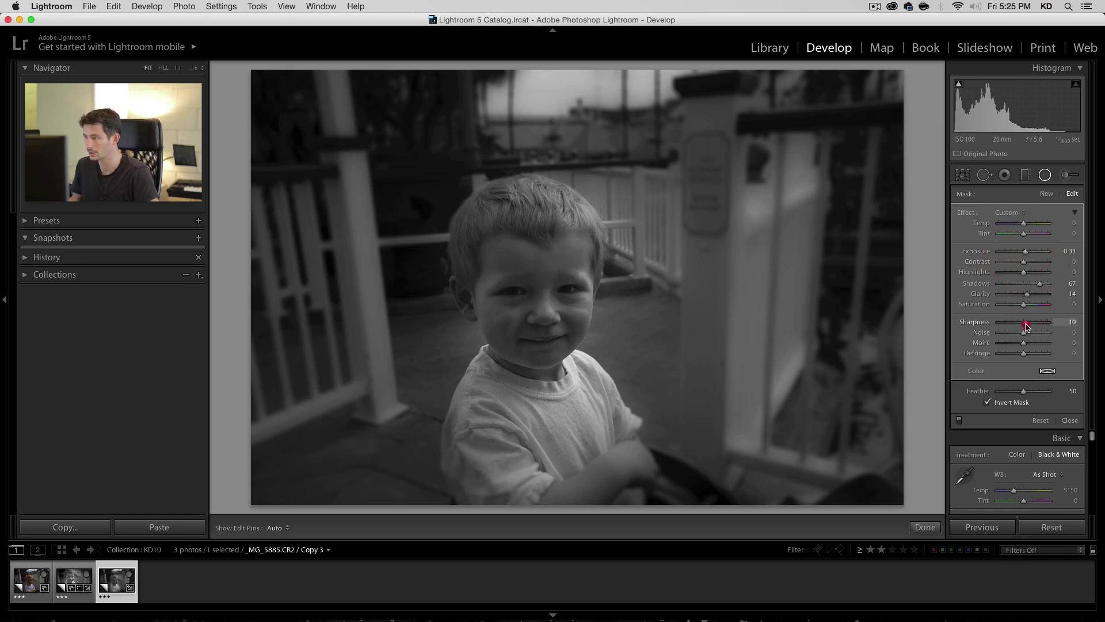
pyautogui.click(1047, 192)
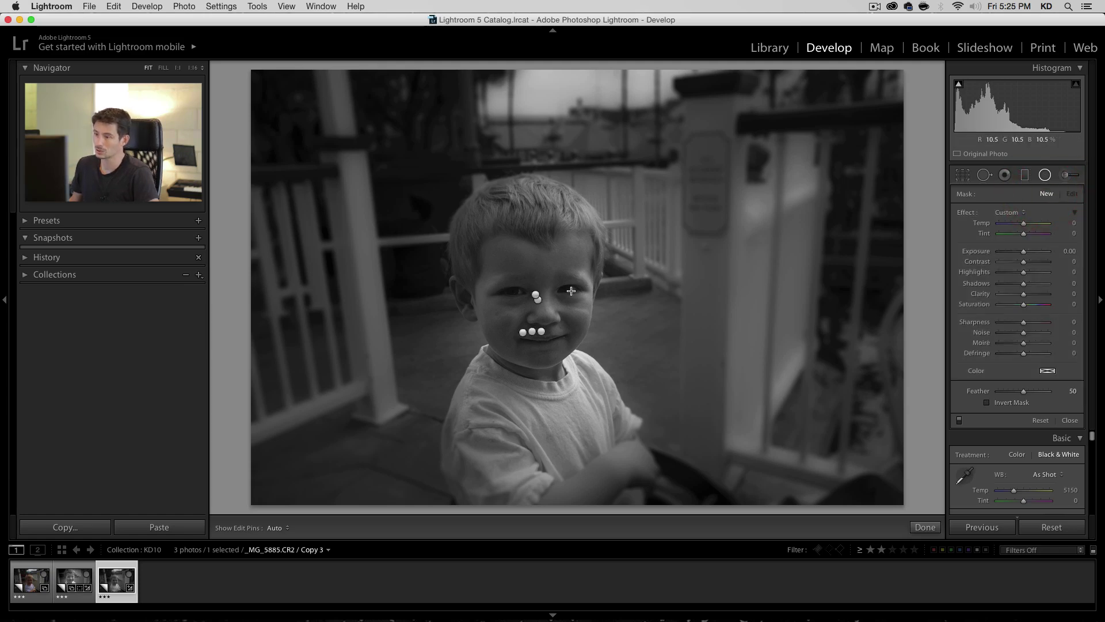
# - Draw a small inverted radial filter over the boy's right eye
pyautogui.moveTo(571, 290); pyautogui.dragTo(561, 286)
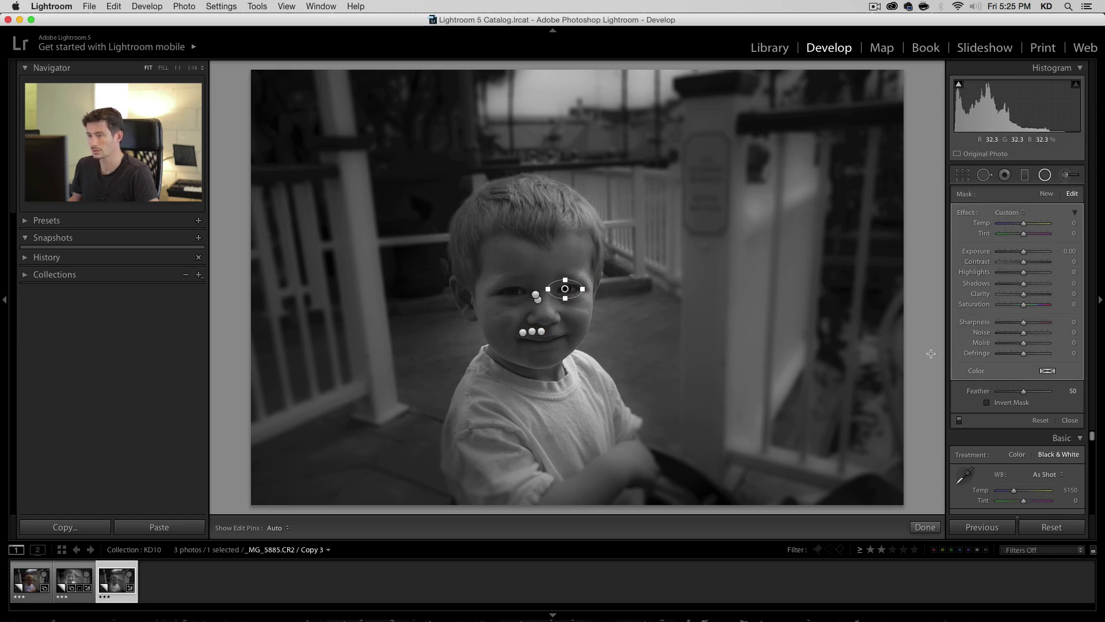
pyautogui.moveTo(564, 289); pyautogui.dragTo(568, 289)
pyautogui.click(987, 402)
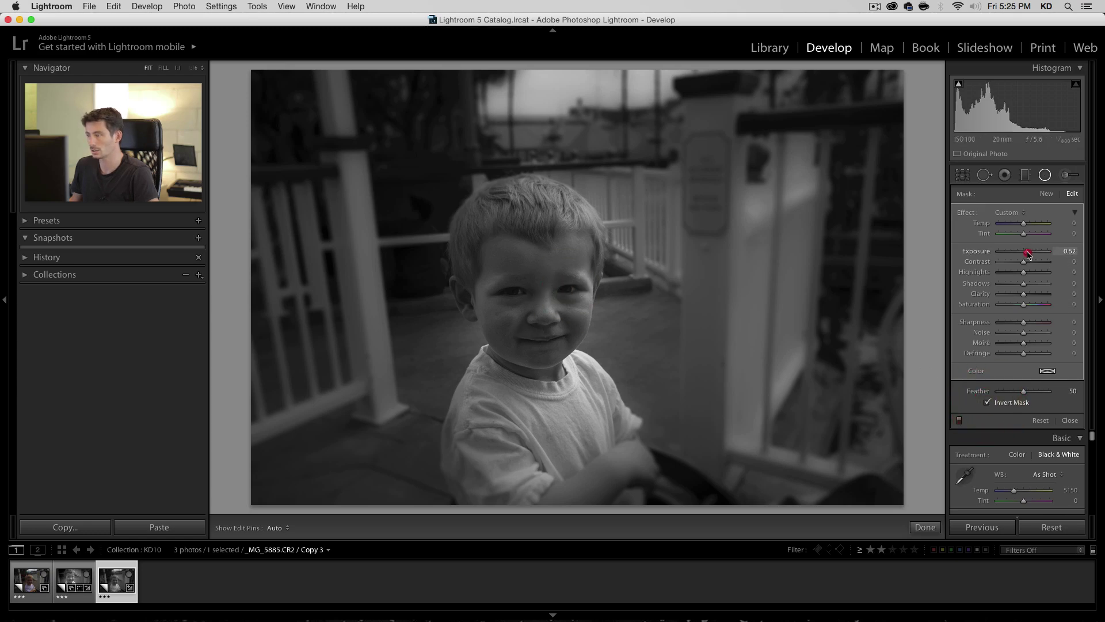
# - Set the eye filter to Exposure 0.62, Clarity 53, Sharpness 65, Feather 100, and flatten the oval
pyautogui.moveTo(1028, 253); pyautogui.dragTo(1029, 254)
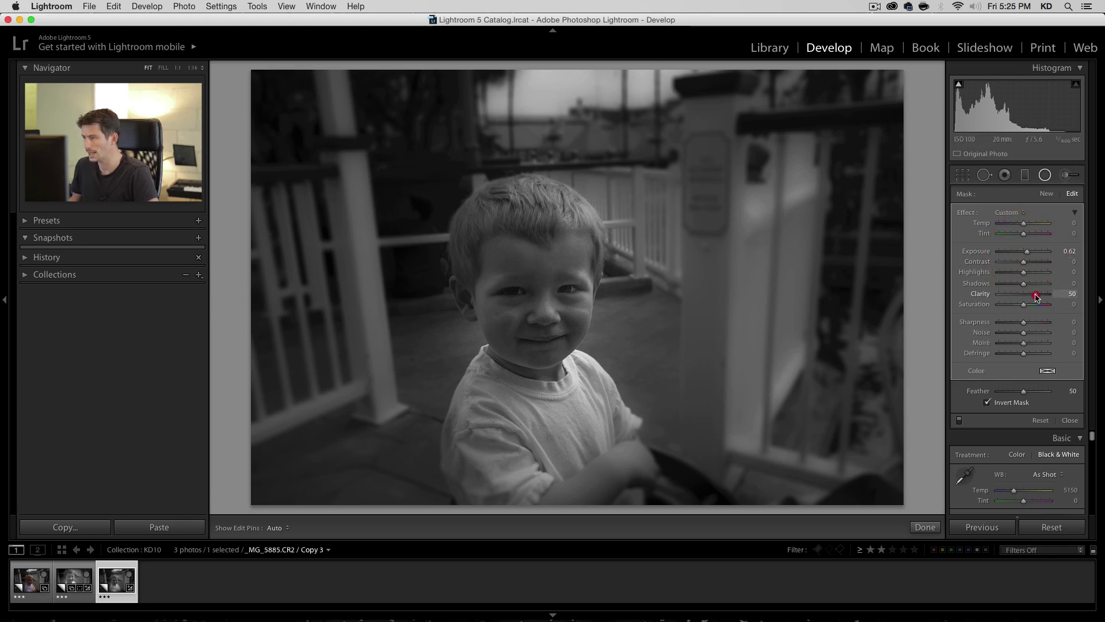
pyautogui.moveTo(1035, 294); pyautogui.dragTo(1036, 295)
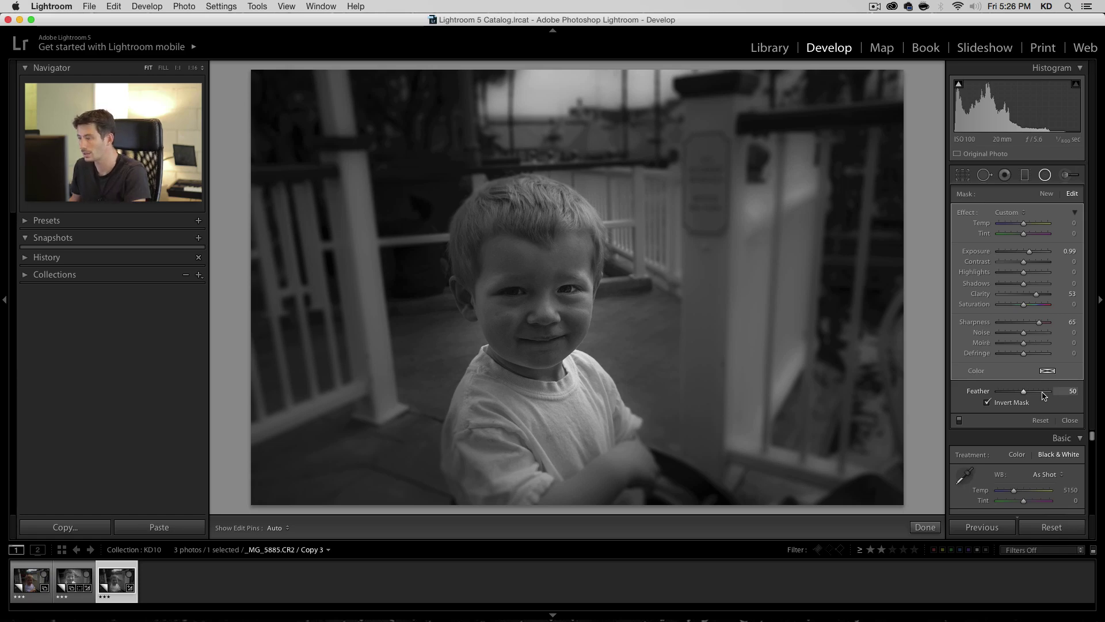
pyautogui.moveTo(1044, 394); pyautogui.dragTo(1048, 392)
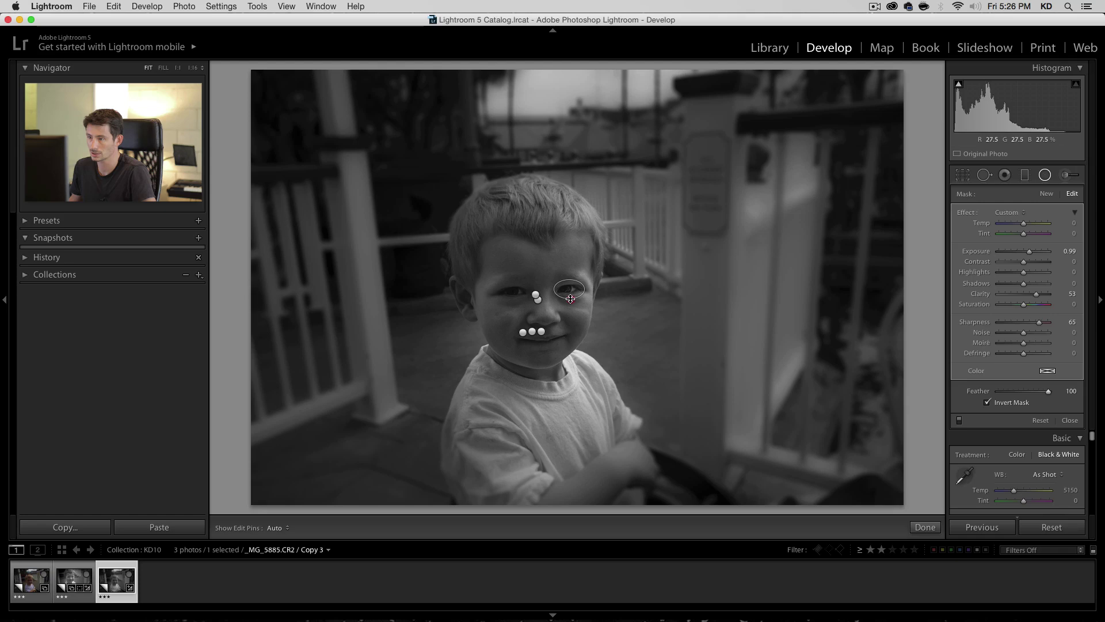
pyautogui.moveTo(570, 297); pyautogui.dragTo(571, 296)
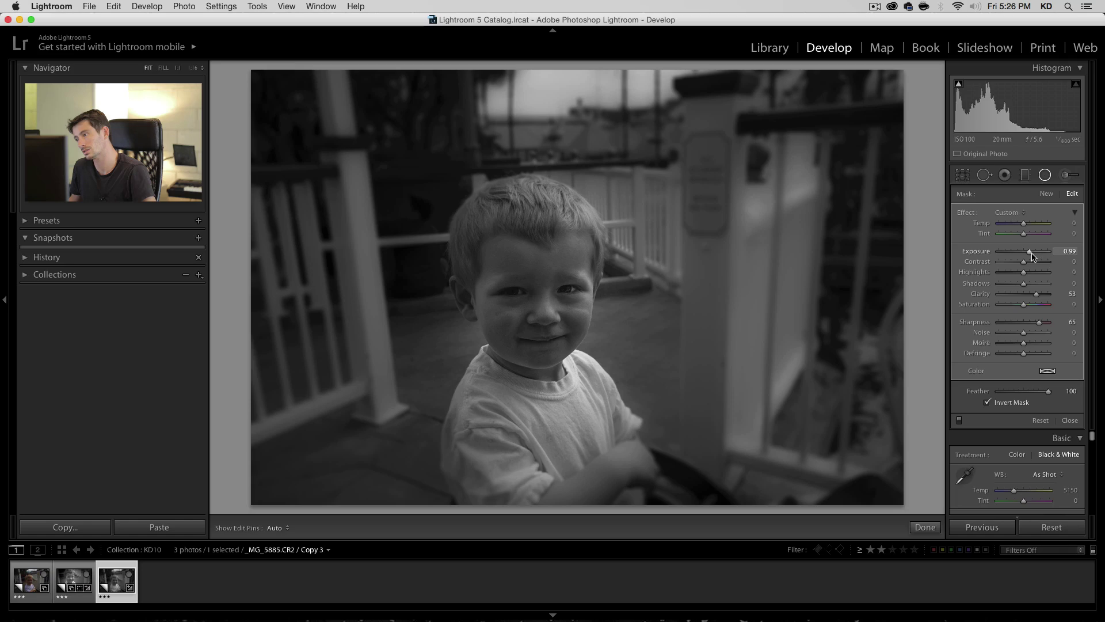
pyautogui.moveTo(1029, 255); pyautogui.dragTo(1028, 255)
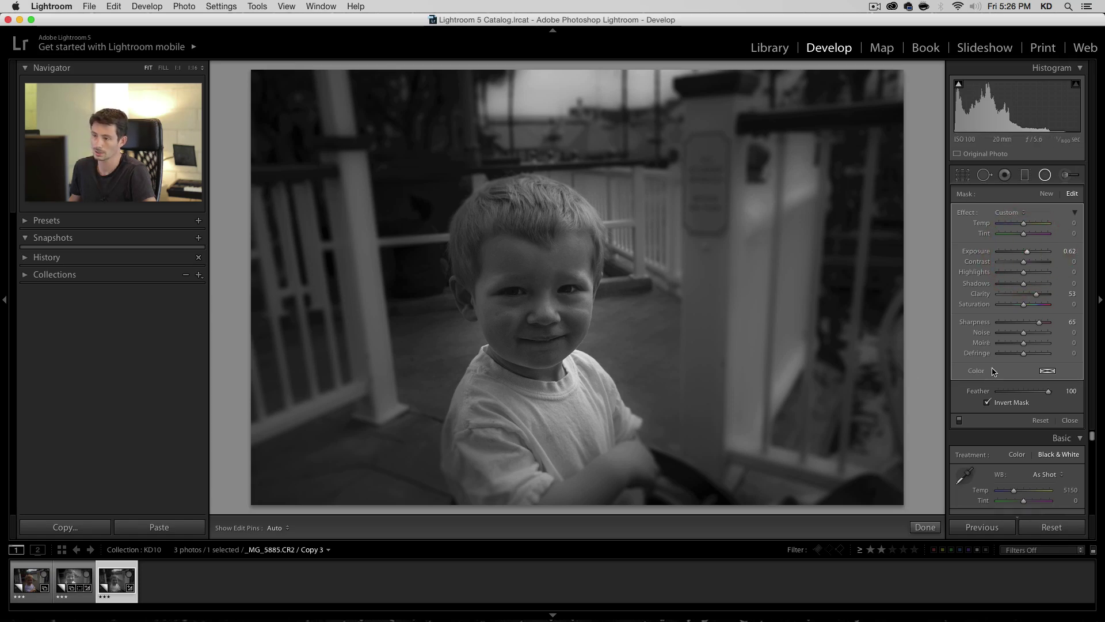
# - Duplicate the eye filter onto the left eye, then boost the face filter to Exposure 0.90, Clarity 31, Sharpness 50
pyautogui.rightClick(569, 289)
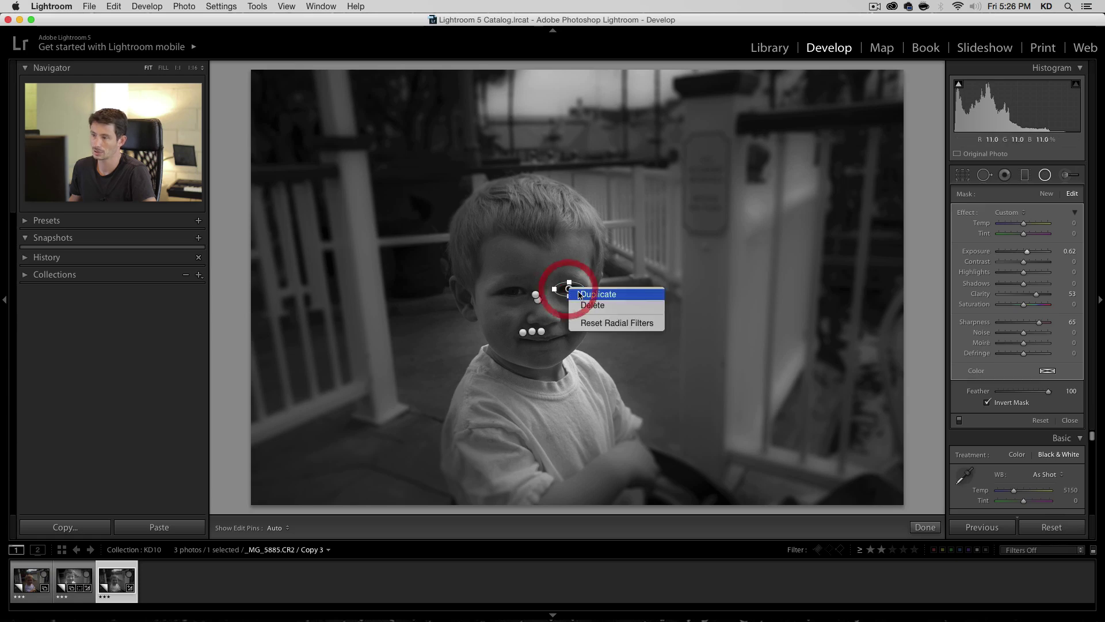
pyautogui.click(569, 289)
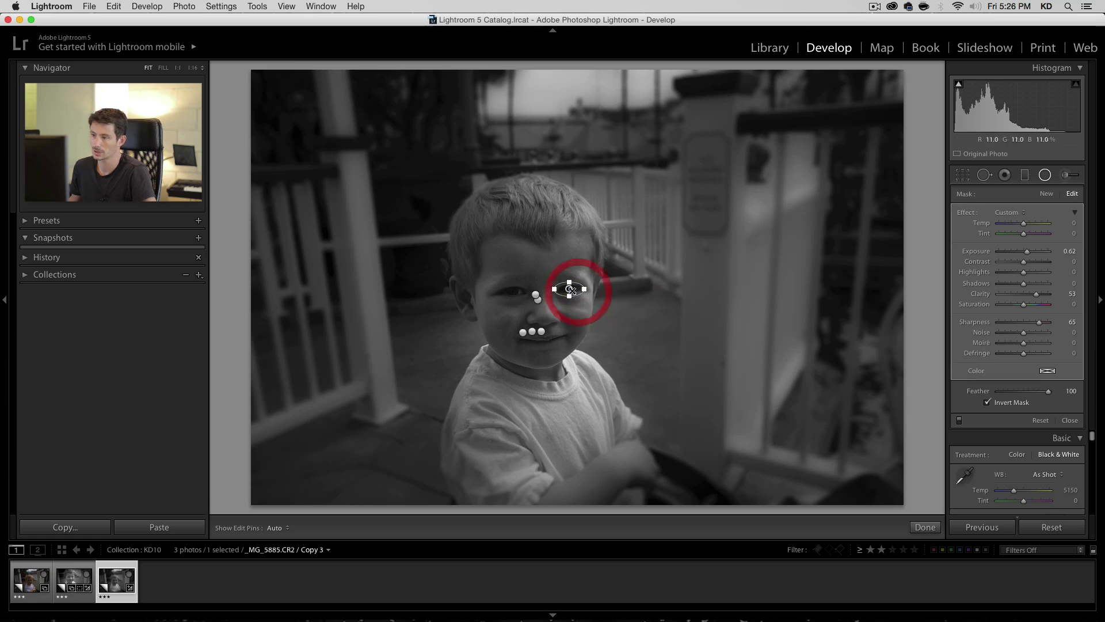
pyautogui.click(510, 291)
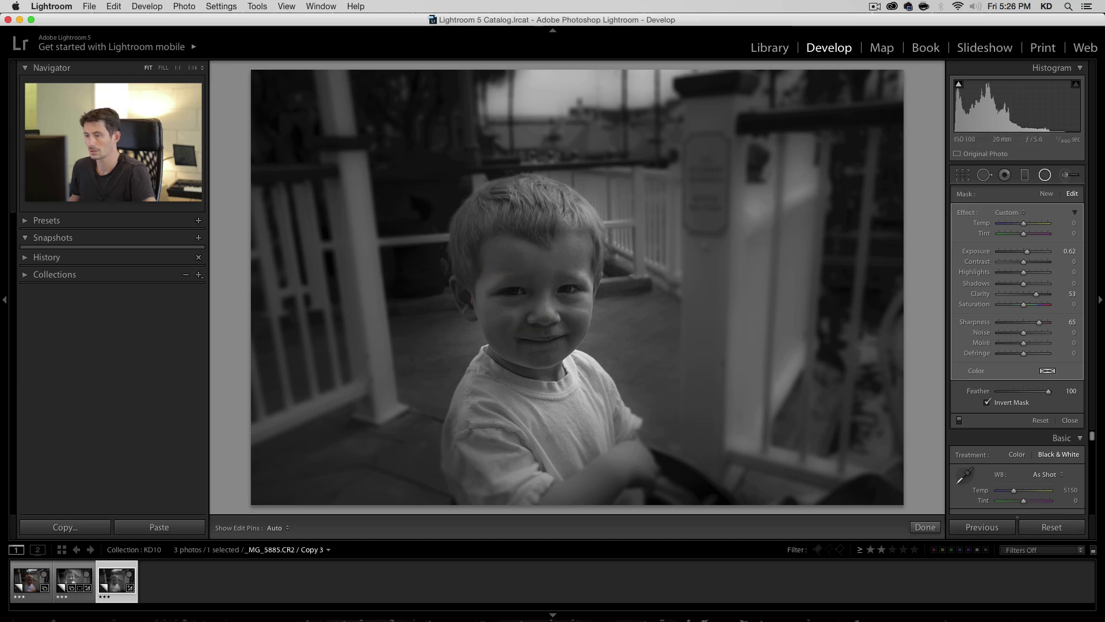
pyautogui.click(536, 295)
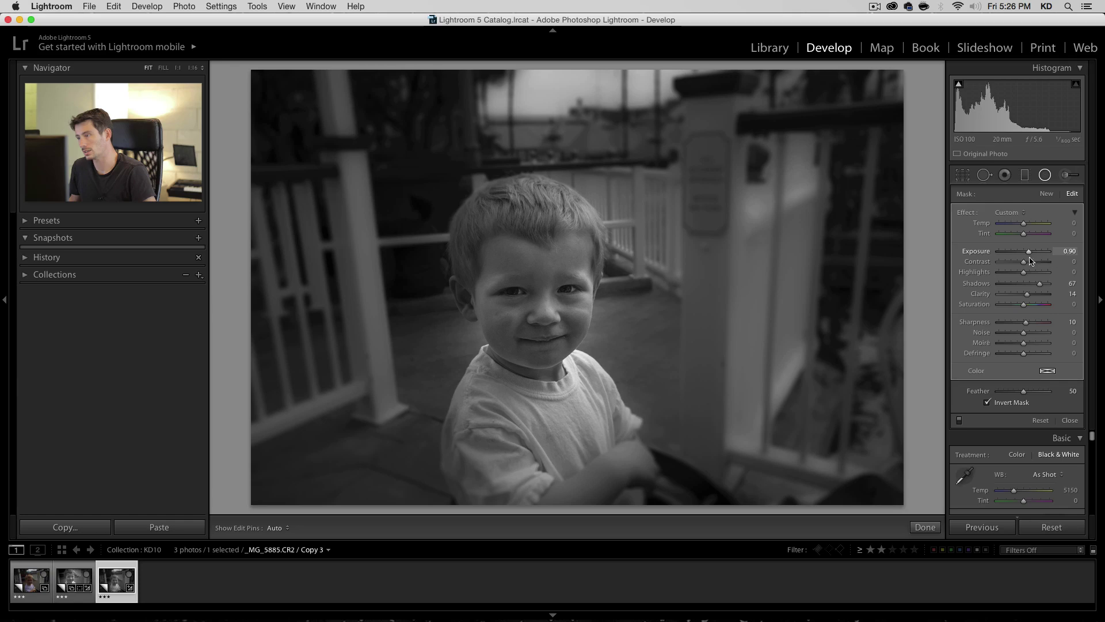
pyautogui.click(1036, 323)
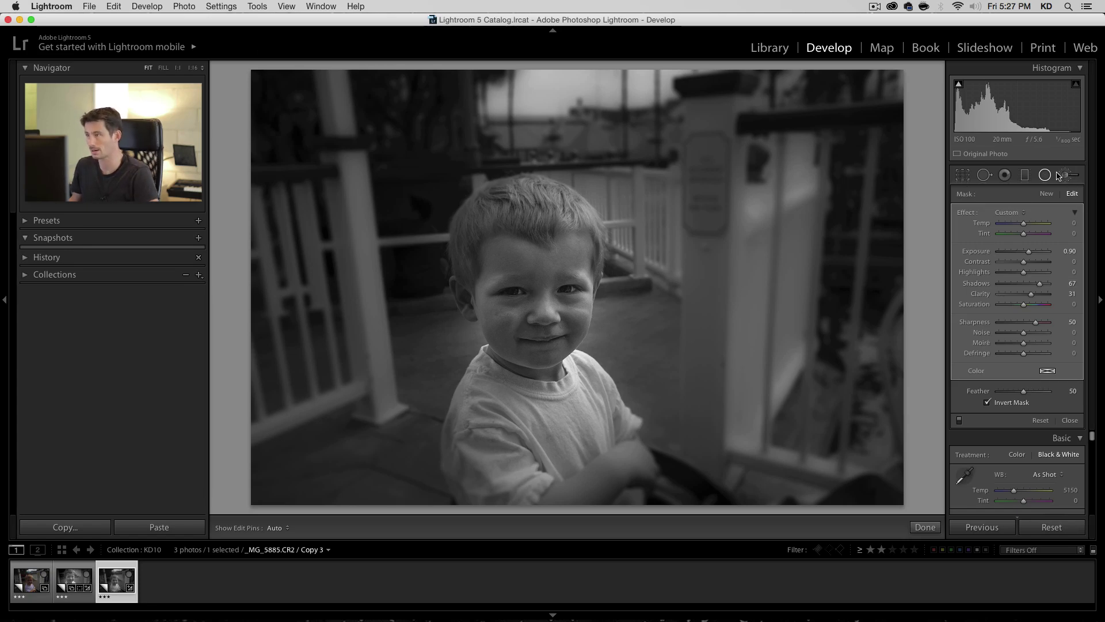
# - Crop in from the top-left with locked proportions and reposition the photo so the boy fills the frame
pyautogui.click(962, 177)
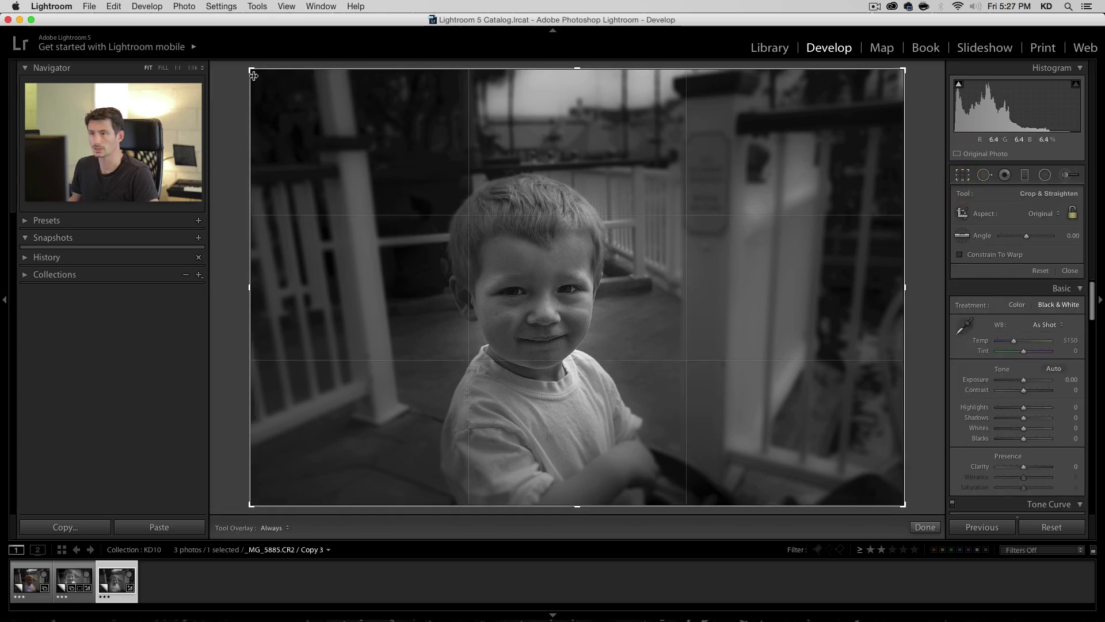
pyautogui.moveTo(253, 69); pyautogui.dragTo(277, 123)
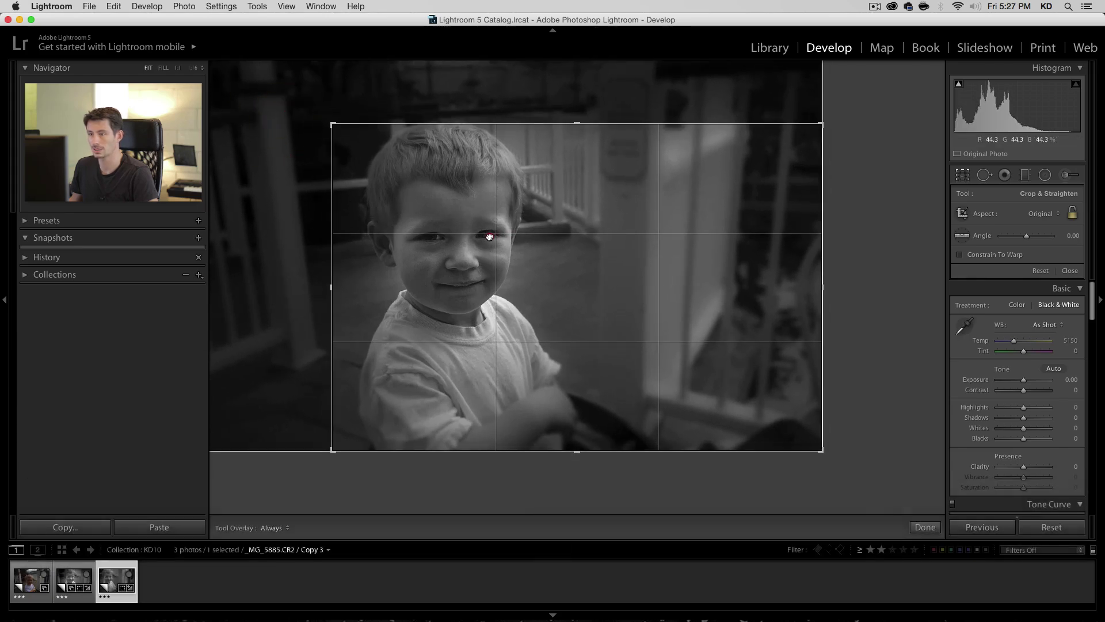
pyautogui.moveTo(489, 236); pyautogui.dragTo(571, 235)
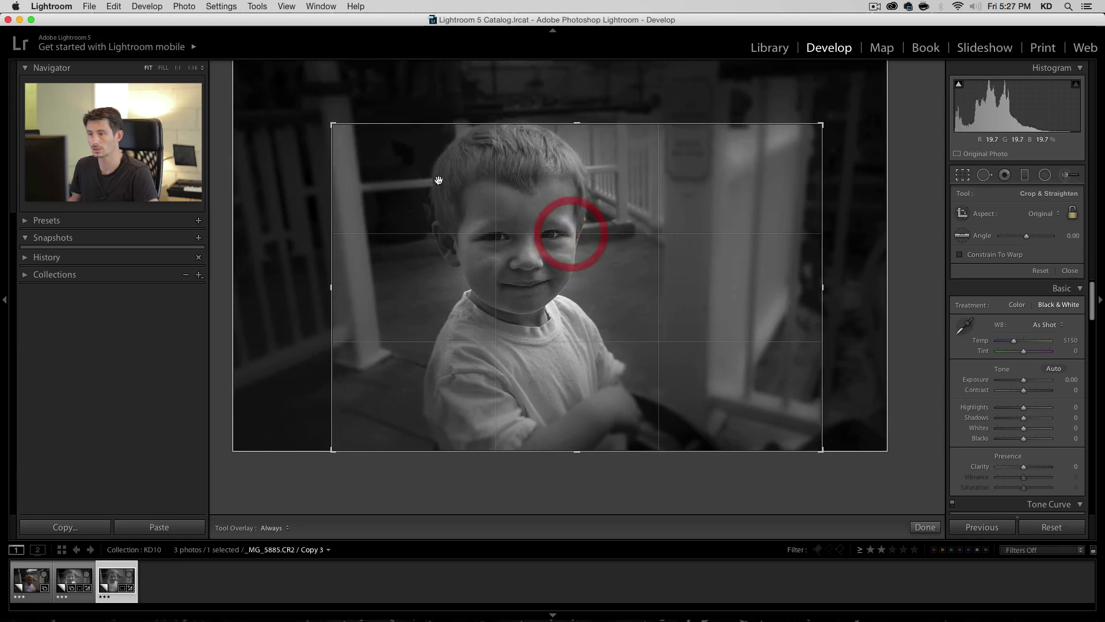
pyautogui.moveTo(360, 146); pyautogui.dragTo(331, 124)
pyautogui.press('shift')
pyautogui.click(333, 124)
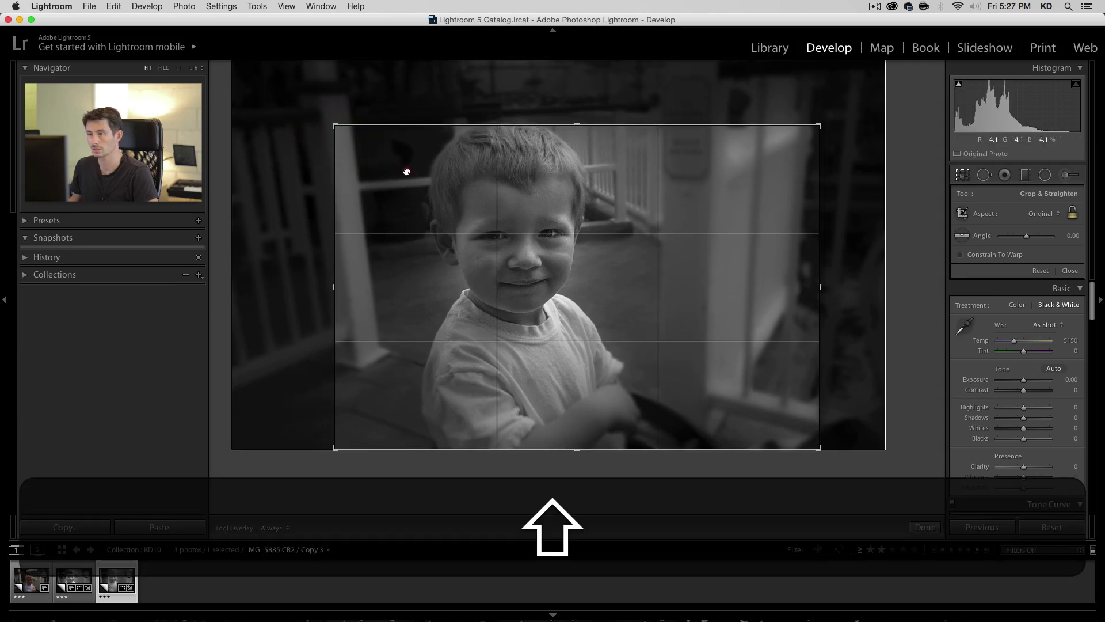
pyautogui.moveTo(406, 171); pyautogui.dragTo(408, 171)
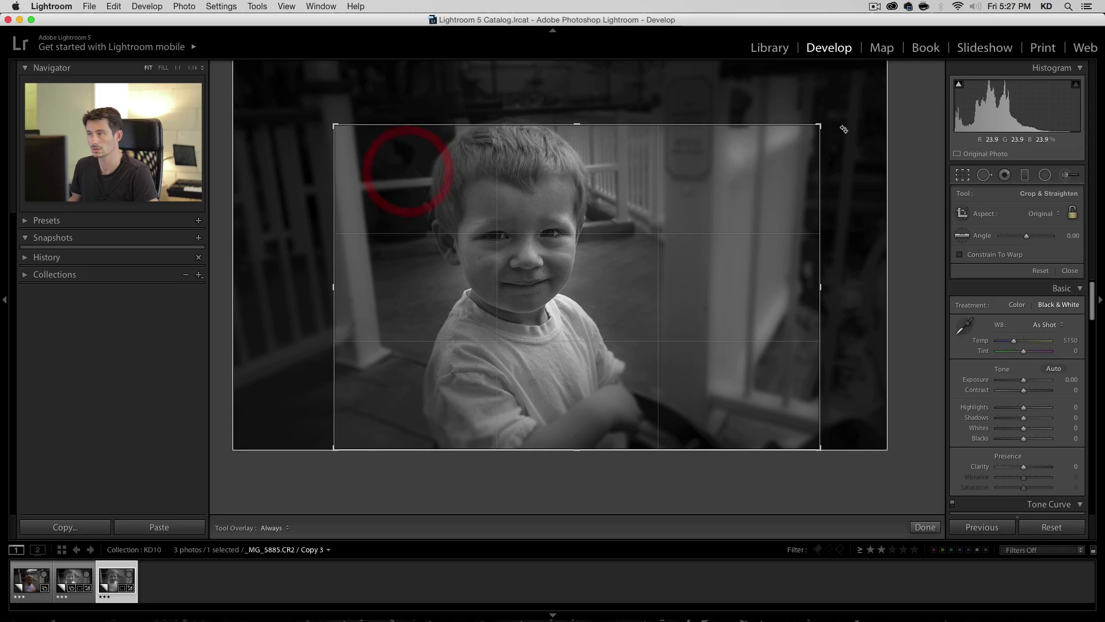
pyautogui.click(965, 177)
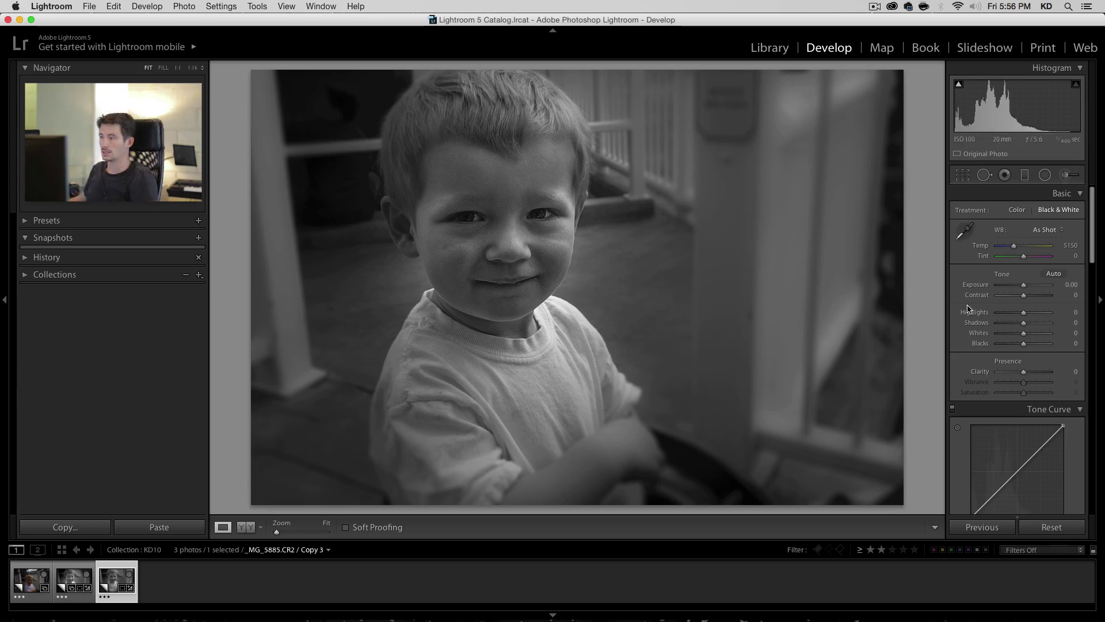
# - Add a Highlight Priority post-crop vignette, settling on Amount -58 with Feather 78
pyautogui.scroll(-10, 1013, 328)
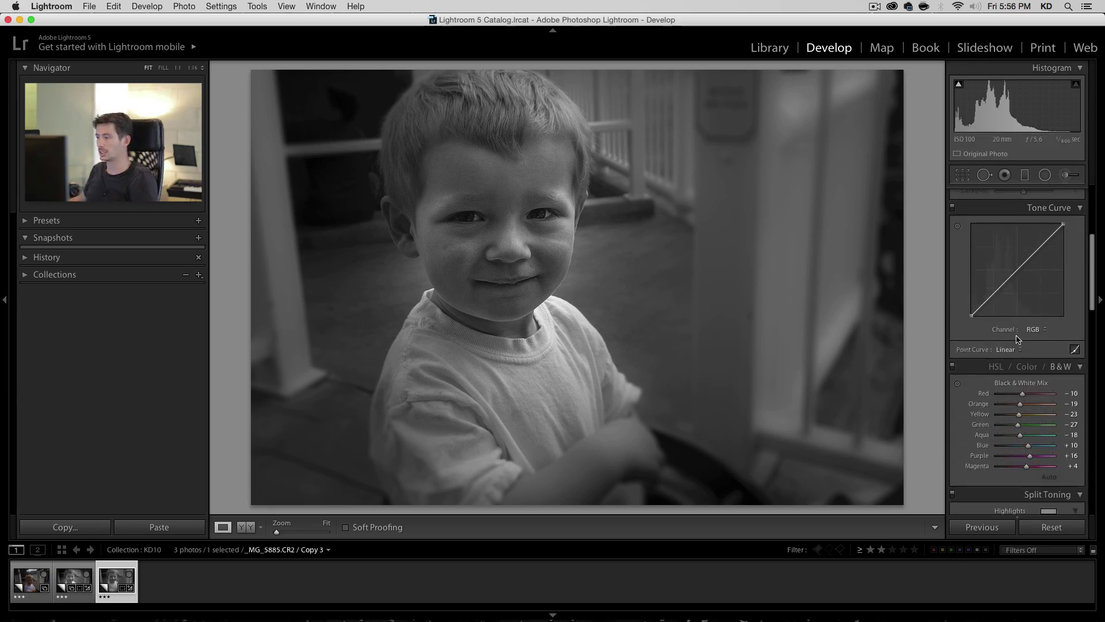
pyautogui.scroll(-10, 1017, 340)
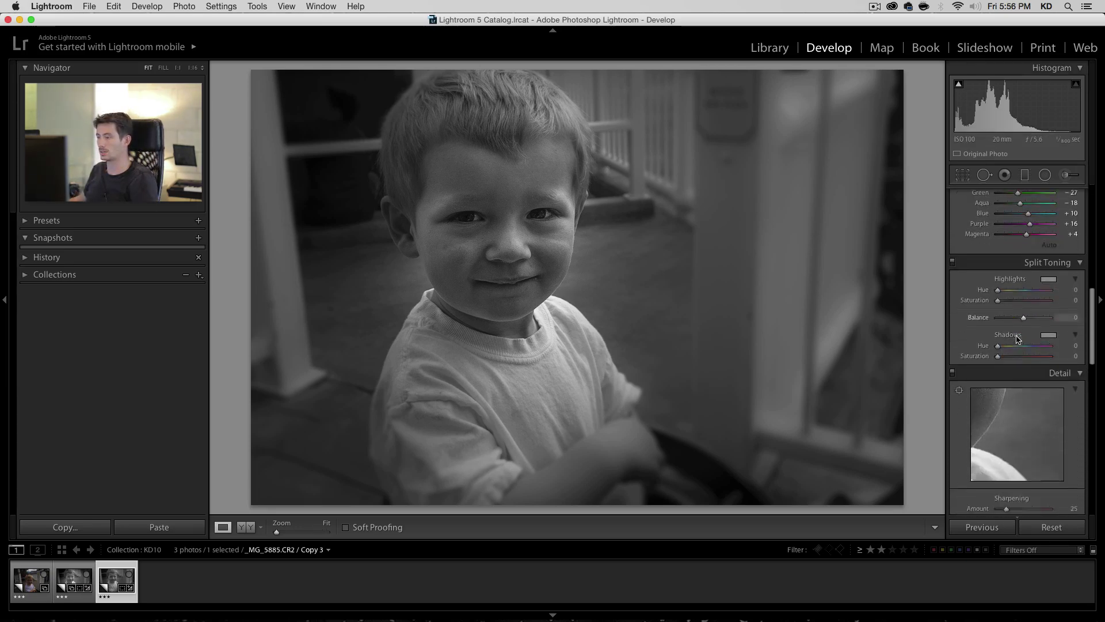
pyautogui.scroll(-5, 1016, 339)
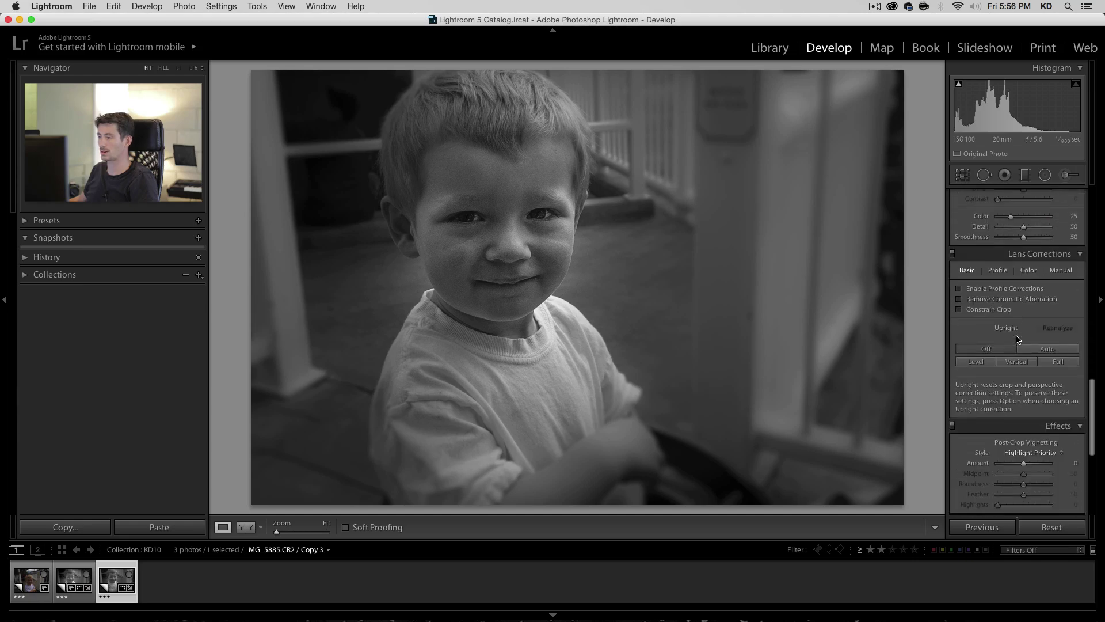
pyautogui.scroll(-3, 1016, 339)
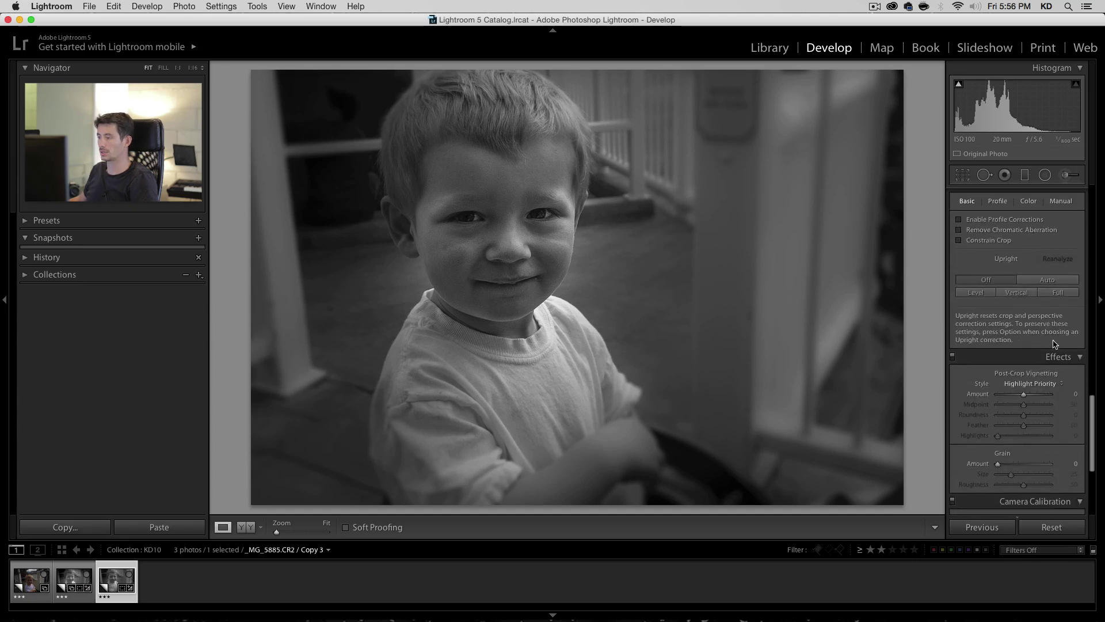
pyautogui.scroll(-2, 1036, 387)
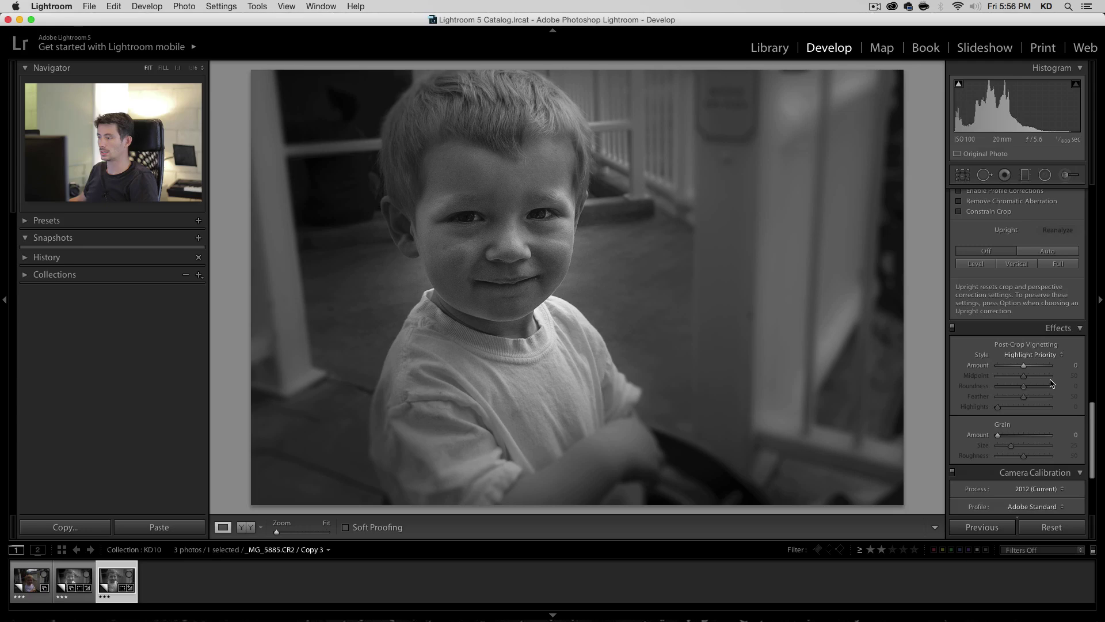
pyautogui.moveTo(1022, 369); pyautogui.dragTo(1013, 369)
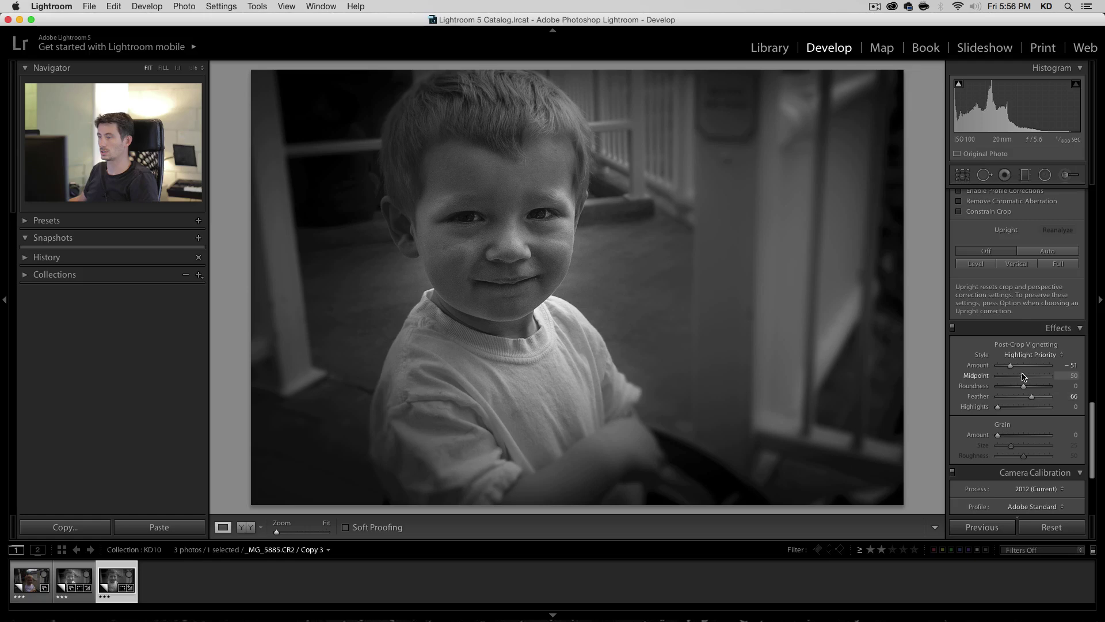
pyautogui.moveTo(1010, 367); pyautogui.dragTo(1041, 398)
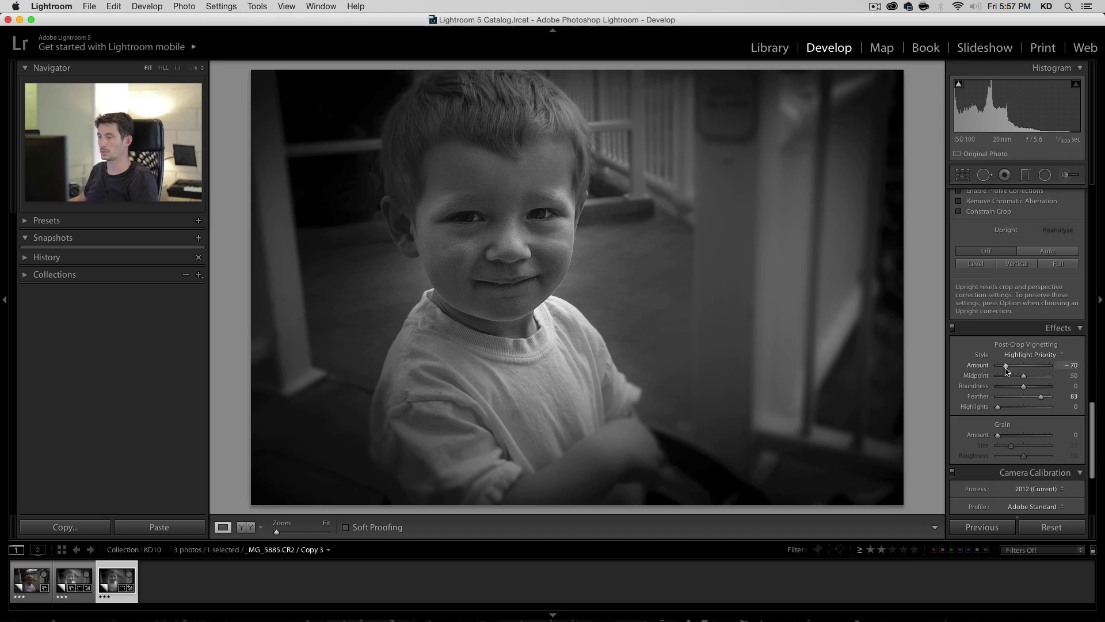
pyautogui.moveTo(1007, 366); pyautogui.dragTo(1009, 366)
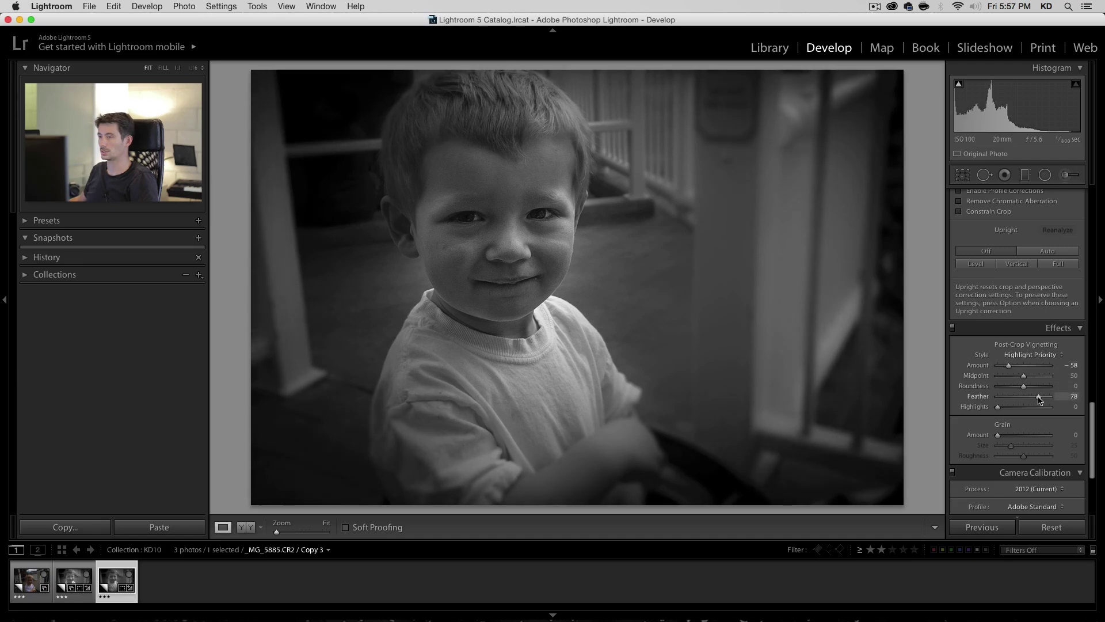